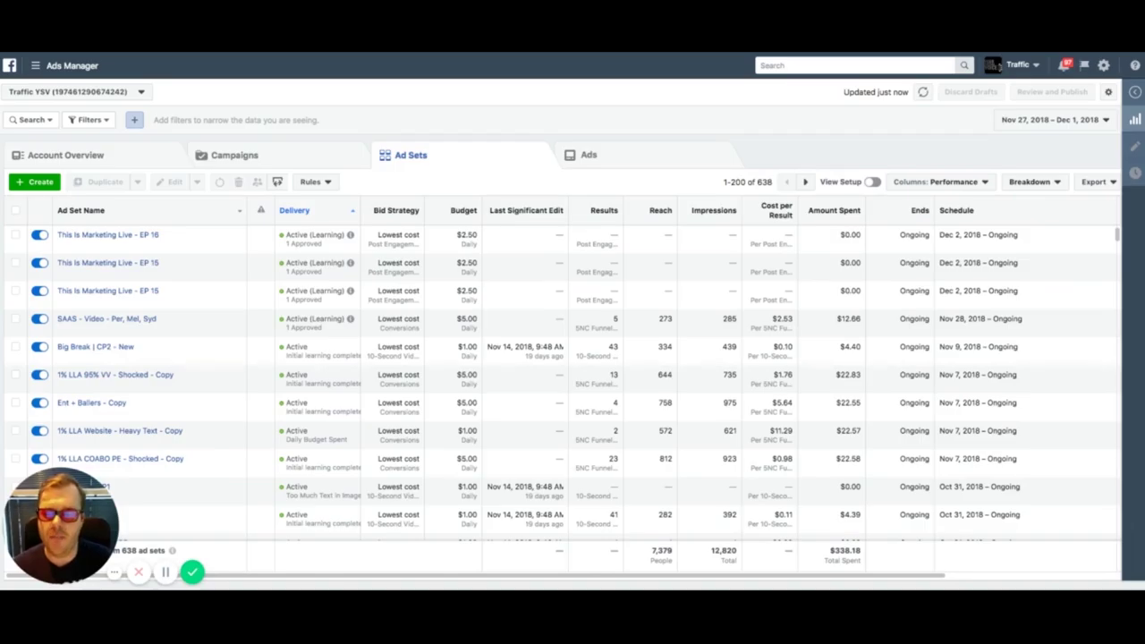
From the Campaigns list, start a new campaign in Quick Creation
left_click(234, 155)
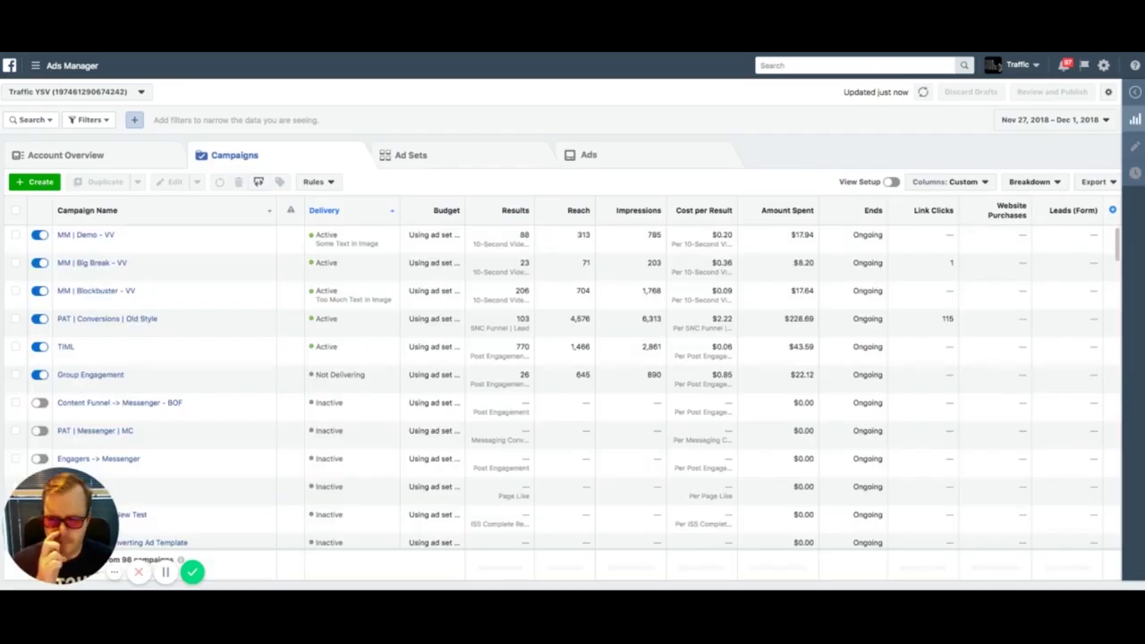
left_click(36, 182)
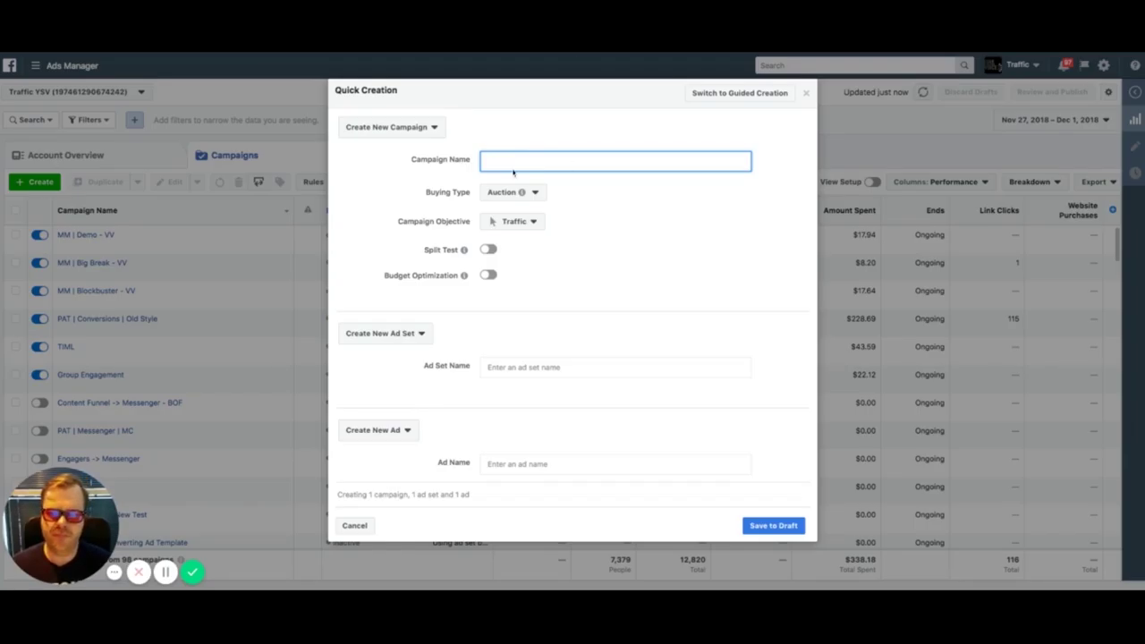
Name the campaign 'Leads For GYM', fixing its capitals, and open the objective list
type("LeADS fOR gYM")
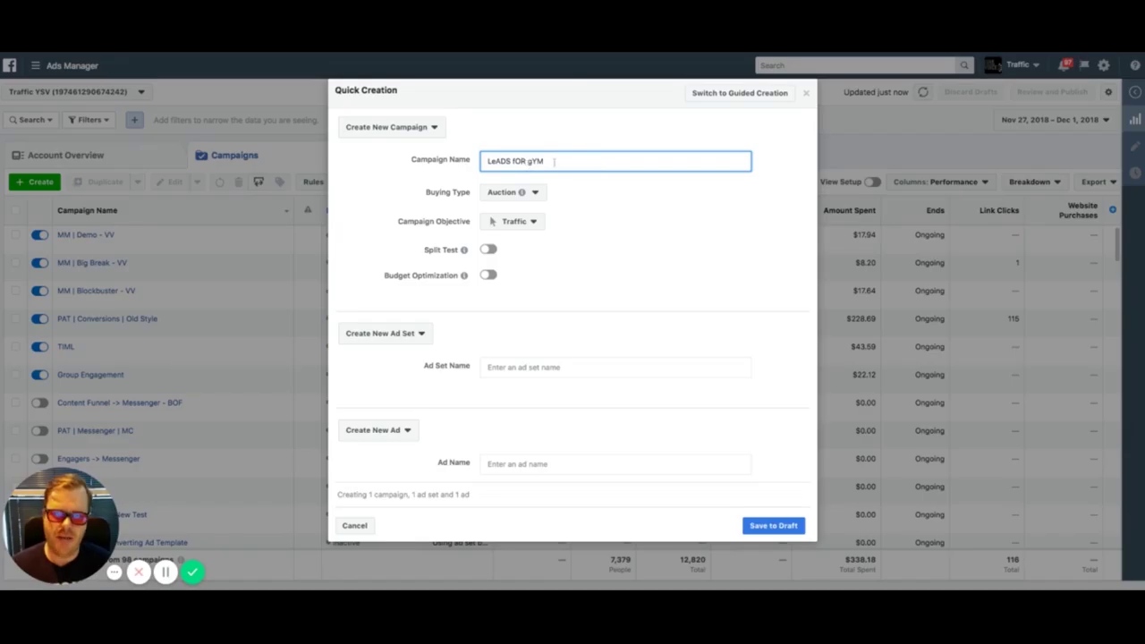
left_click_drag(552, 161, 491, 159)
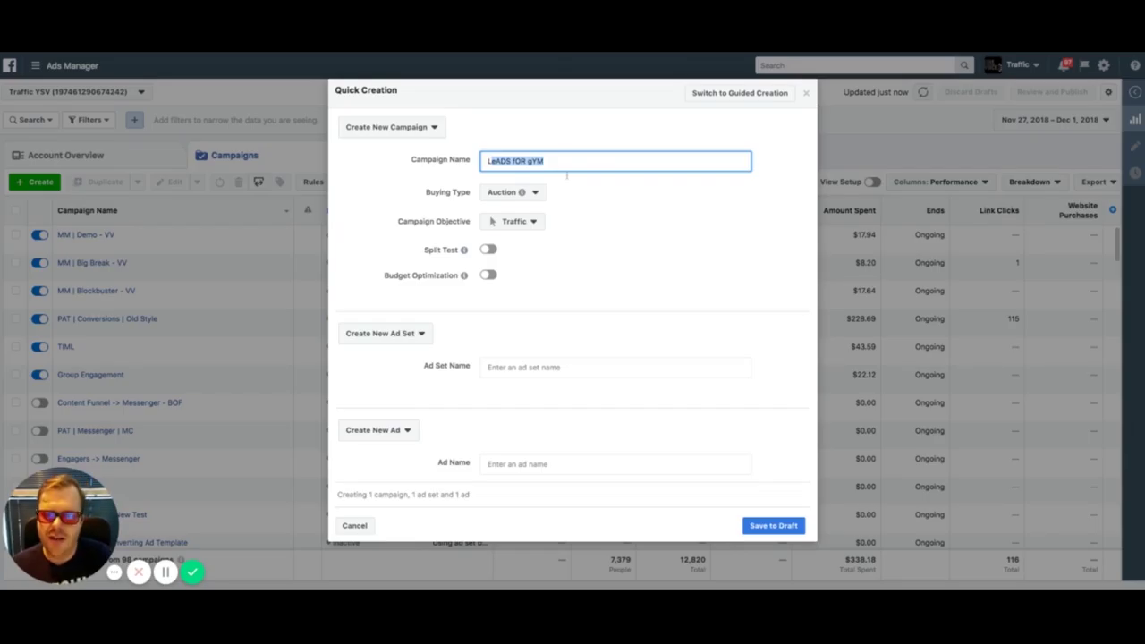
type("eads For GYM")
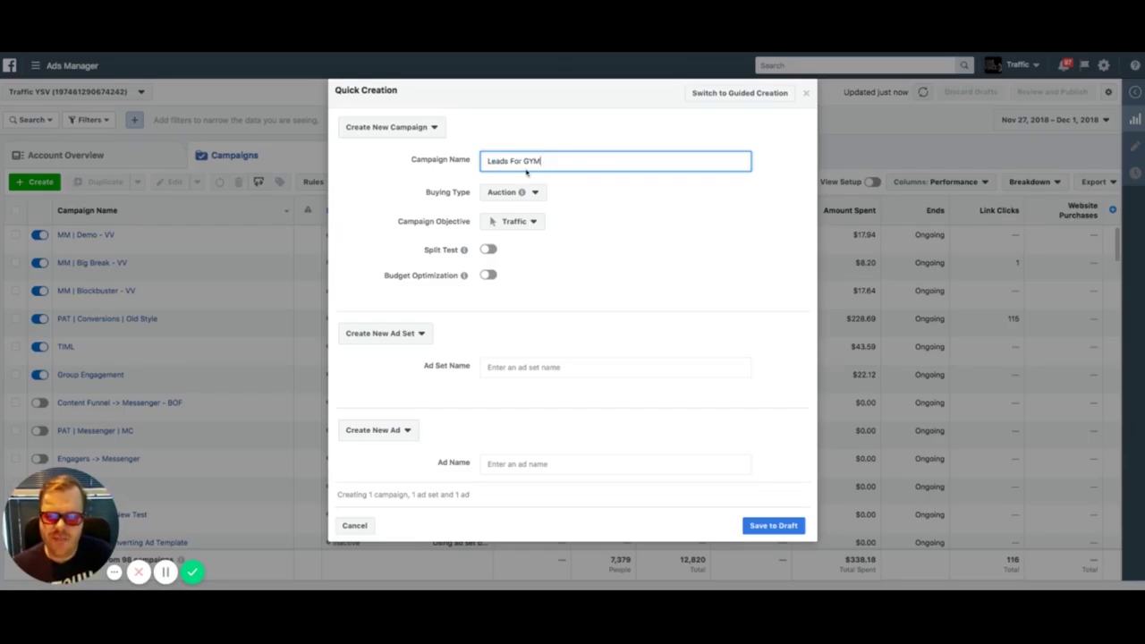
left_click(533, 222)
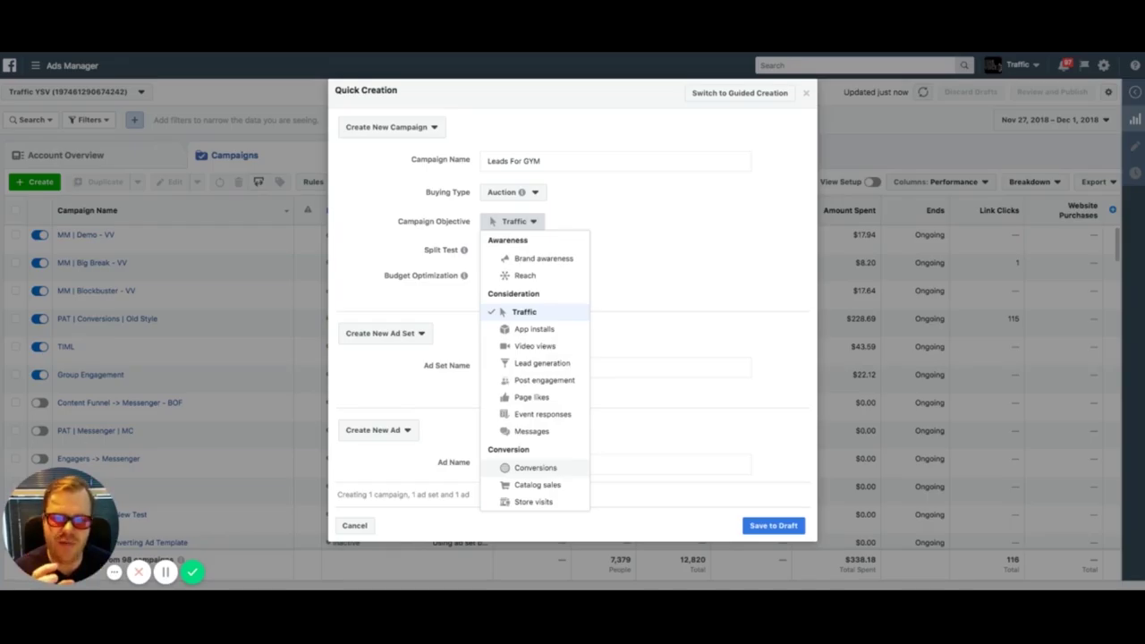
Set the objective to Lead generation and pick the Your Social Voice page via a 'YOU' search
left_click(541, 364)
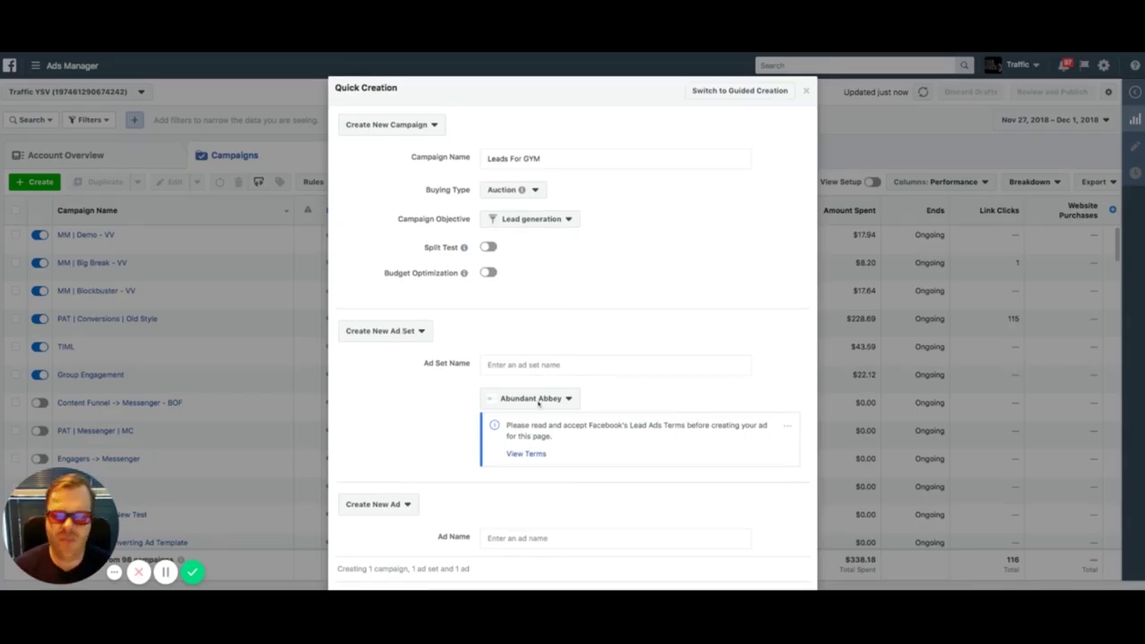
left_click(532, 398)
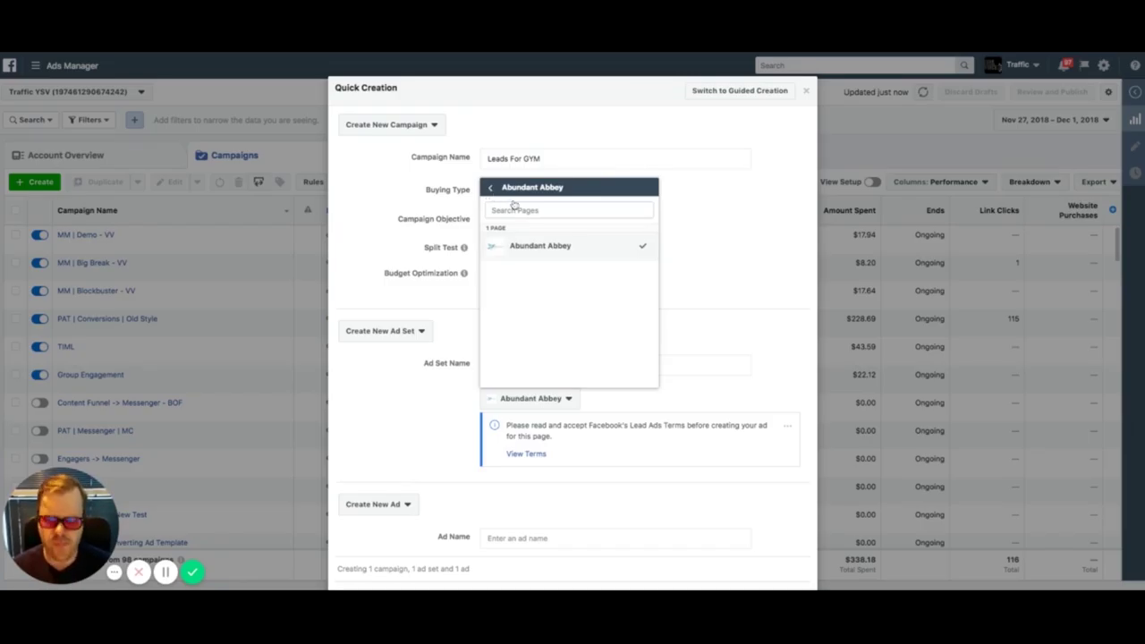
left_click(490, 188)
left_click(539, 193)
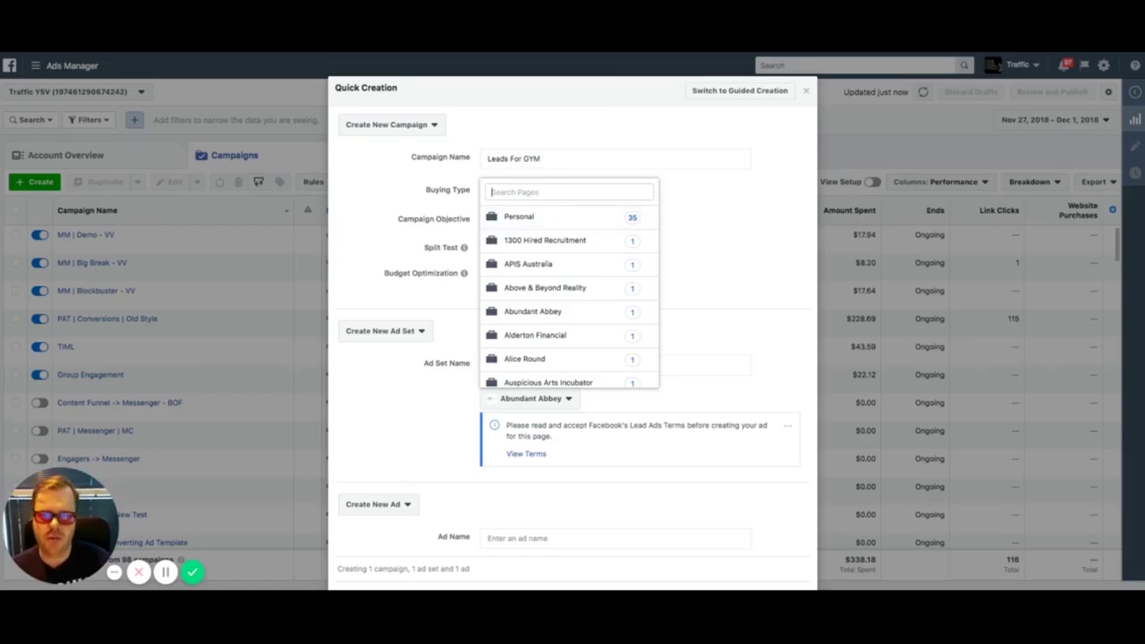
type("YOU")
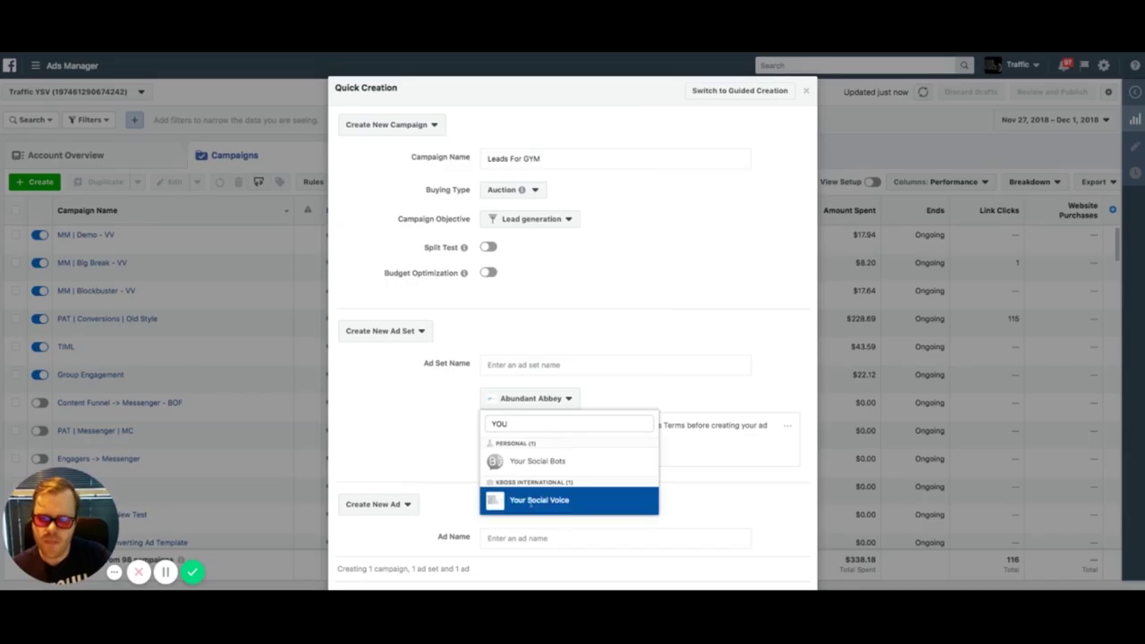
left_click(531, 502)
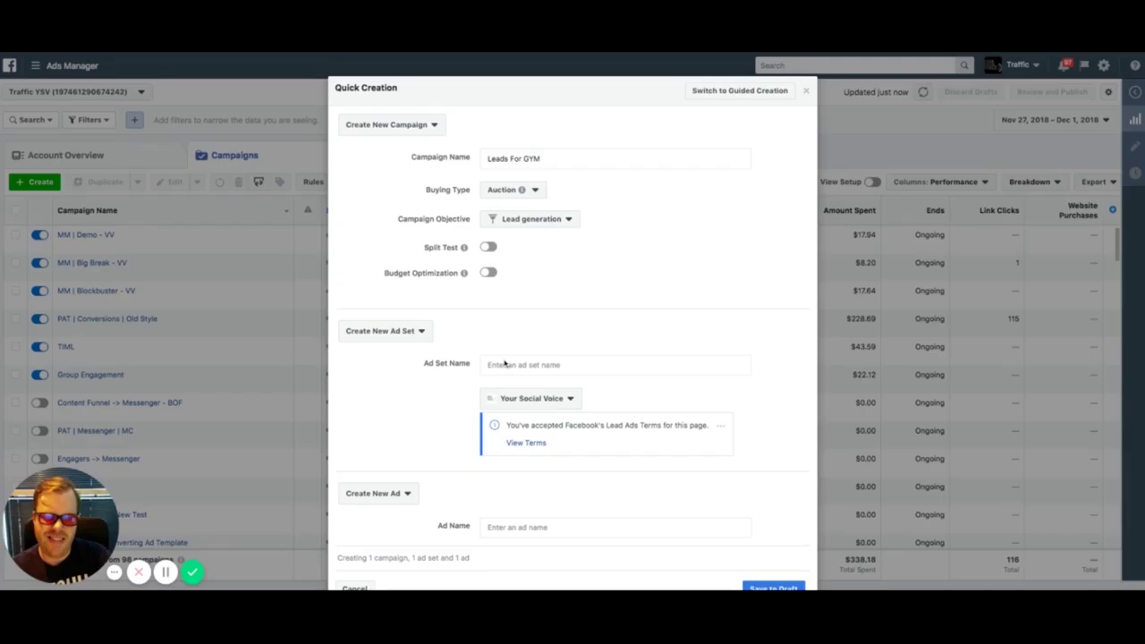
Enter 'm 25-35 pERTH' as the ad set name
left_click(510, 365)
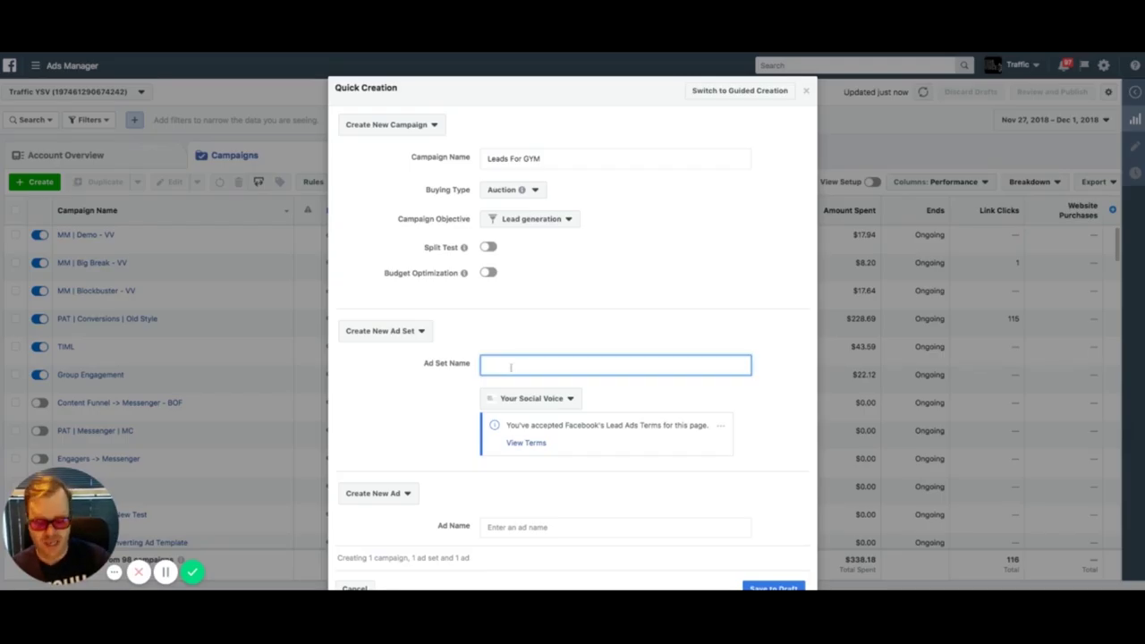
type("m")
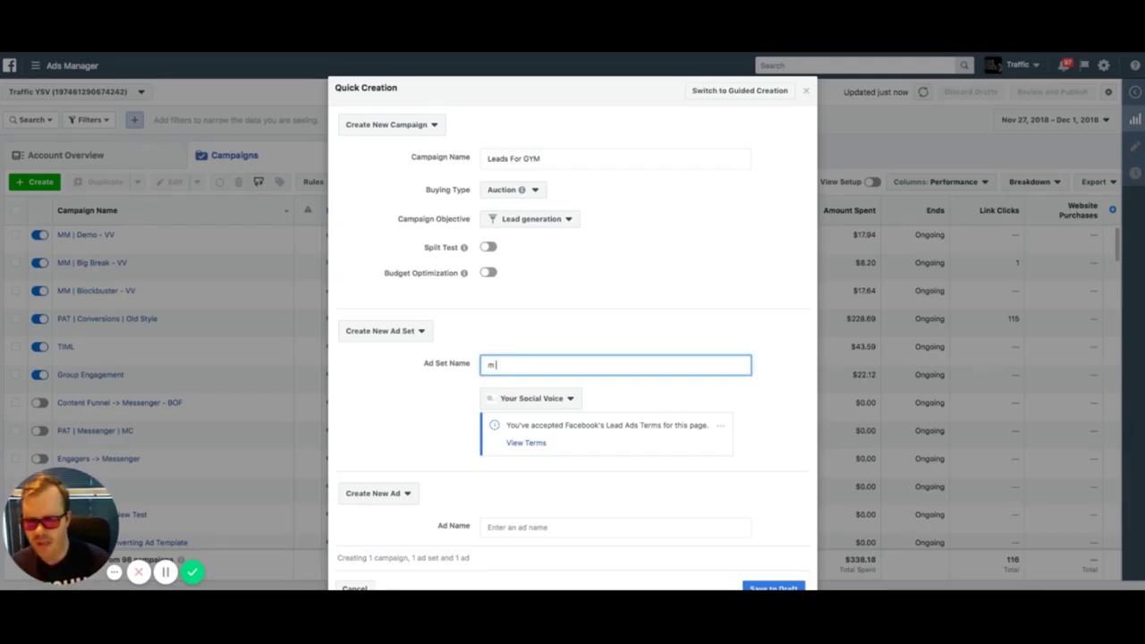
type(" 2")
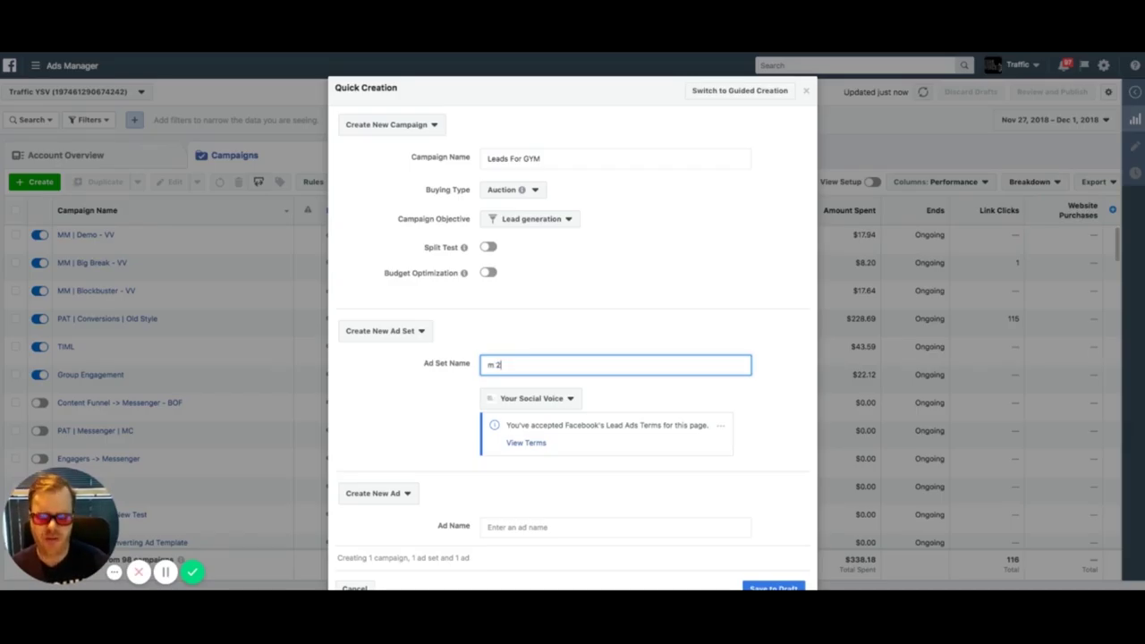
type("5-35 pERTH")
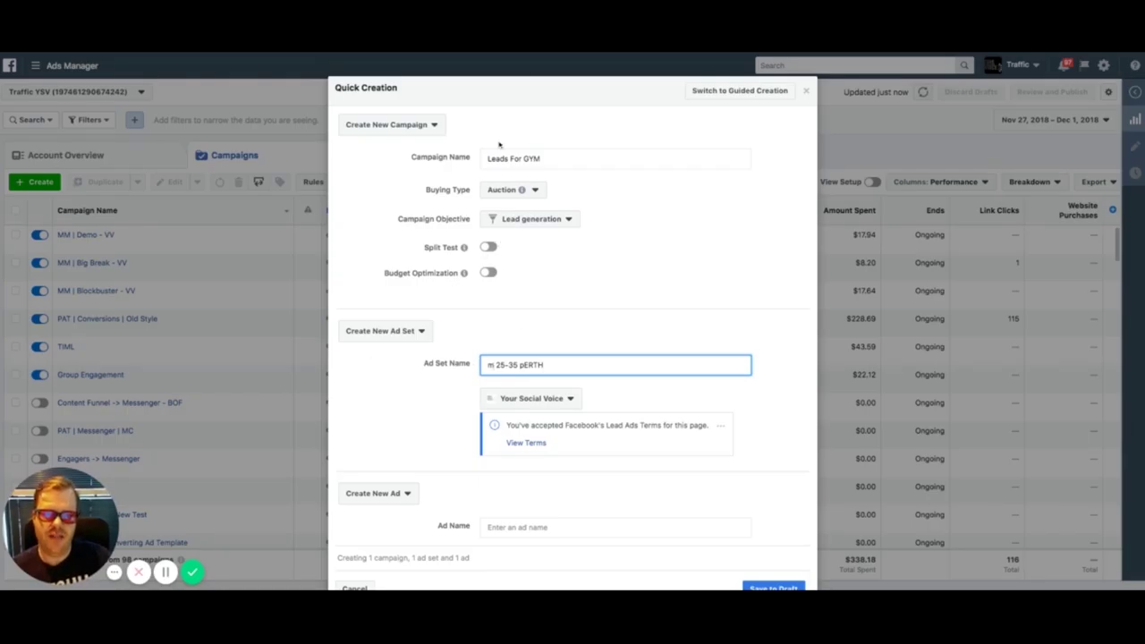
scroll(436, 447, "down", 1)
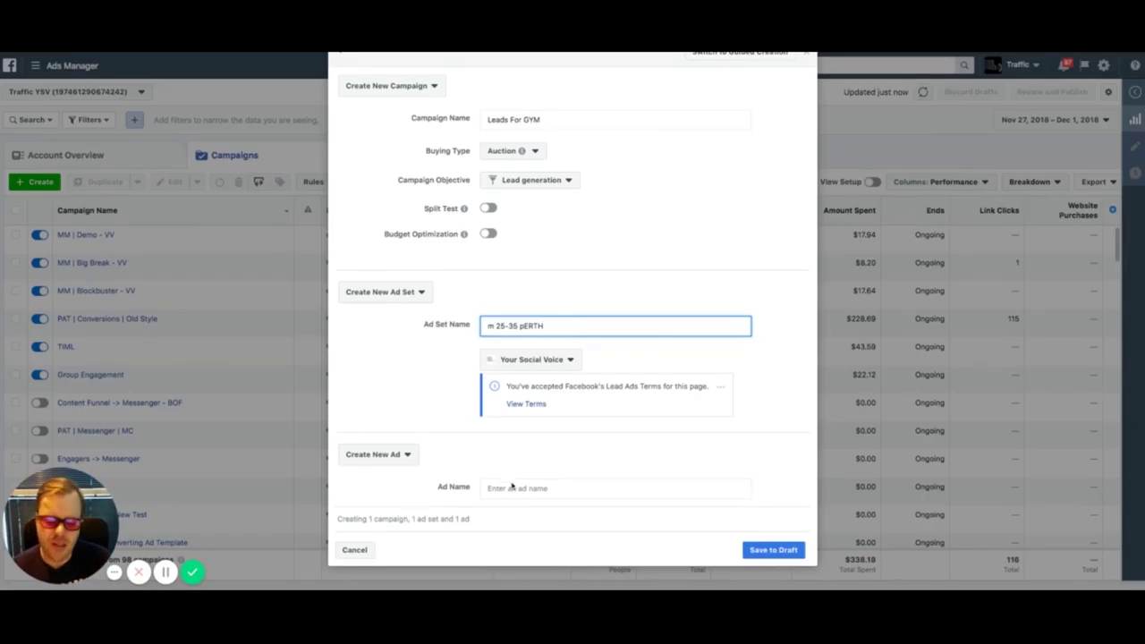
Name the ad 'Ad Varient 1' and save the campaign to draft
left_click(508, 489)
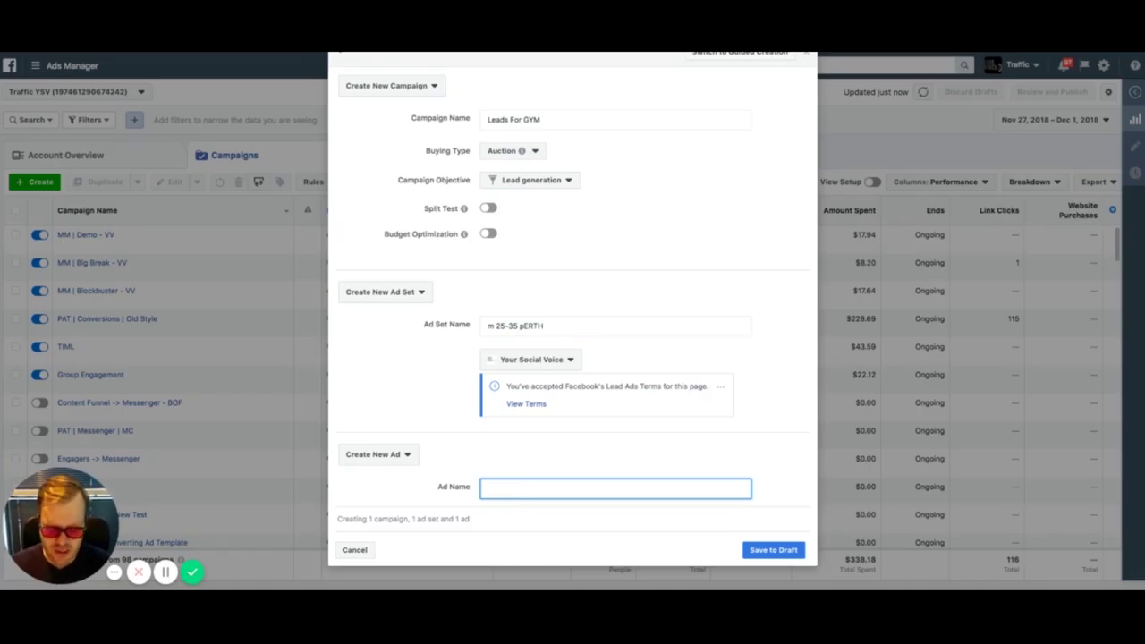
type("Ad")
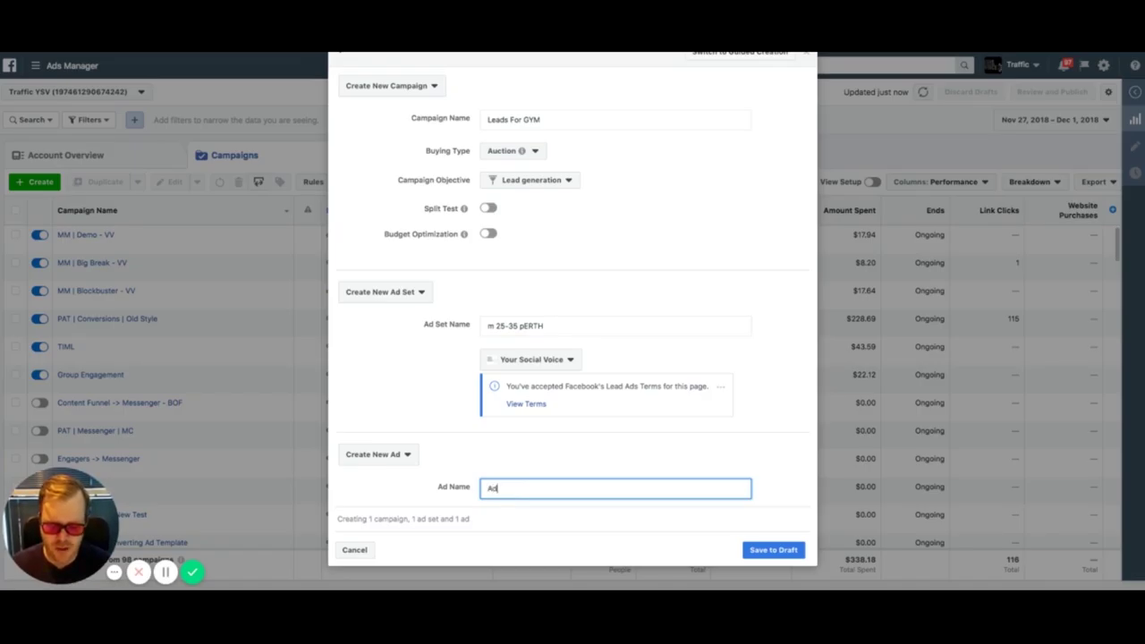
type(" Varient 1")
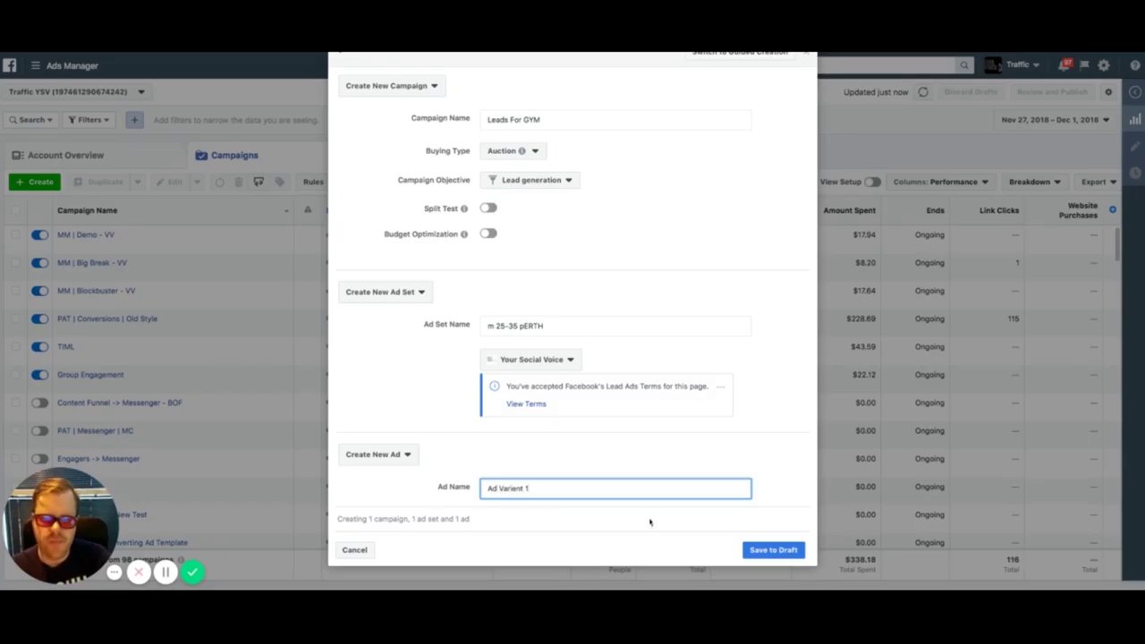
left_click(785, 552)
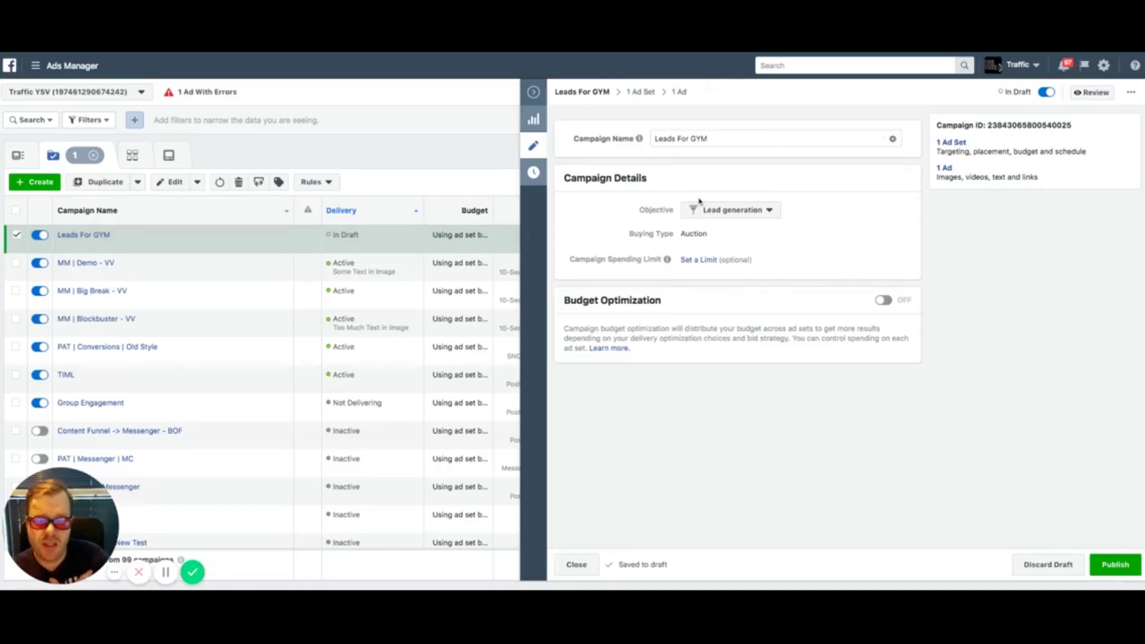
Close the editor and view the Ad Sets list showing draft 'm 25-35 pERTH'
left_click(533, 93)
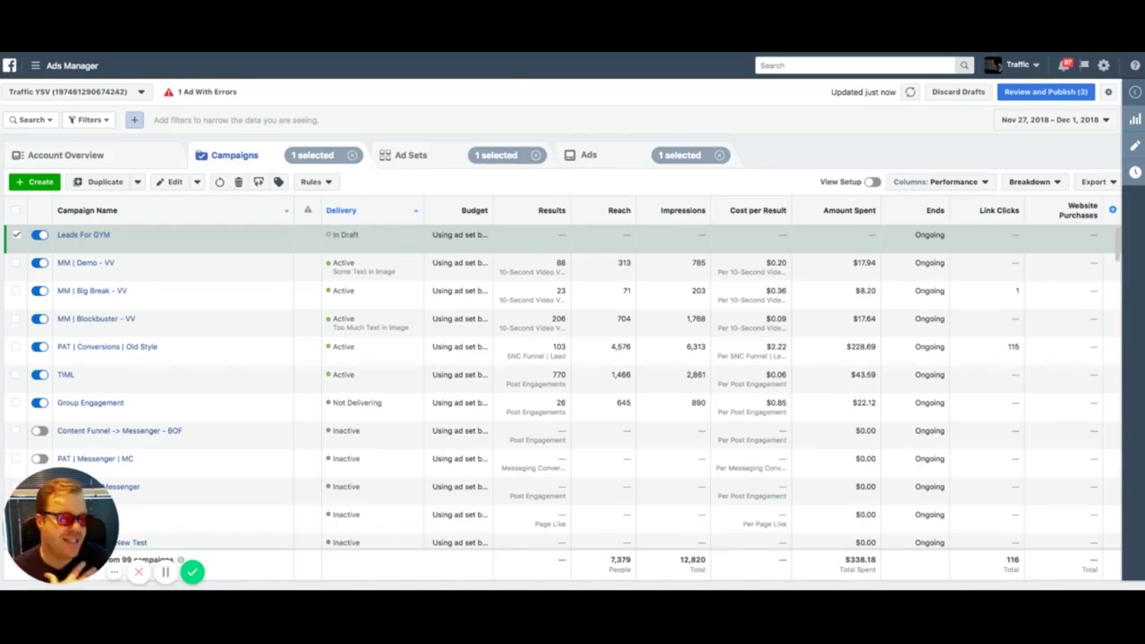
left_click(411, 155)
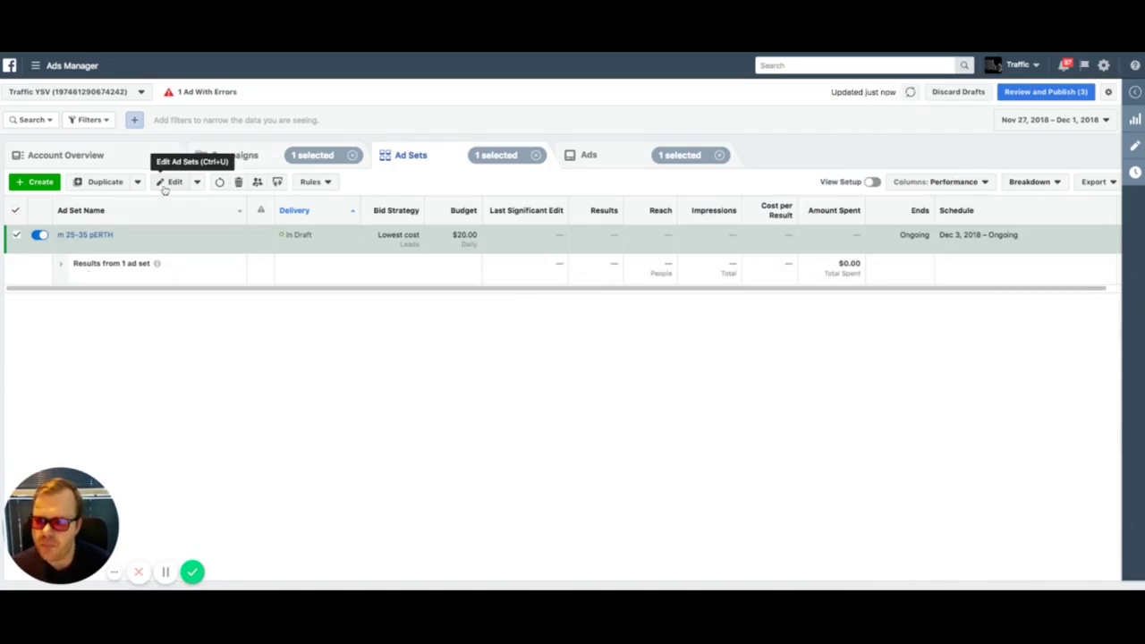
Edit the 'm 25-35 pERTH' ad set and scroll down to its Audience section
left_click(170, 182)
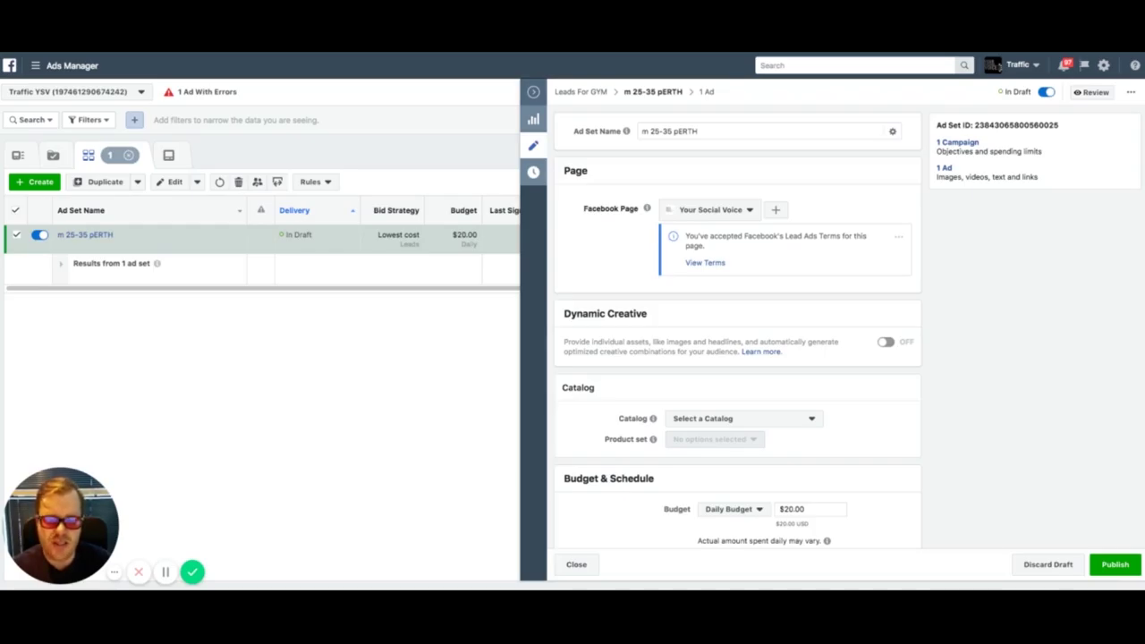
scroll(738, 331, "down", 5)
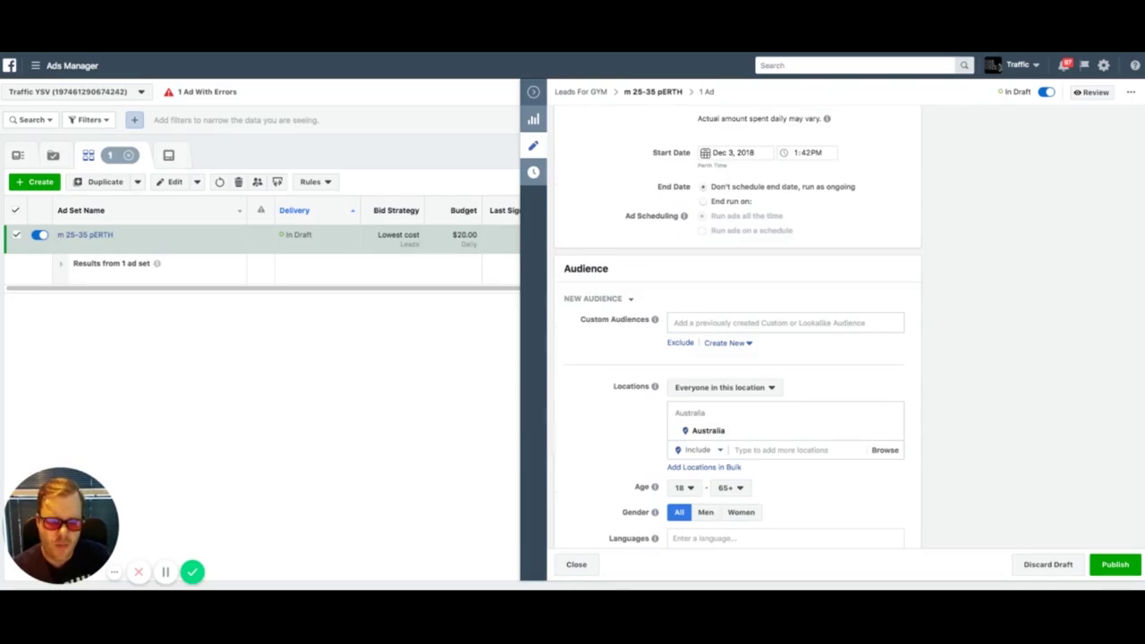
scroll(738, 331, "down", 1)
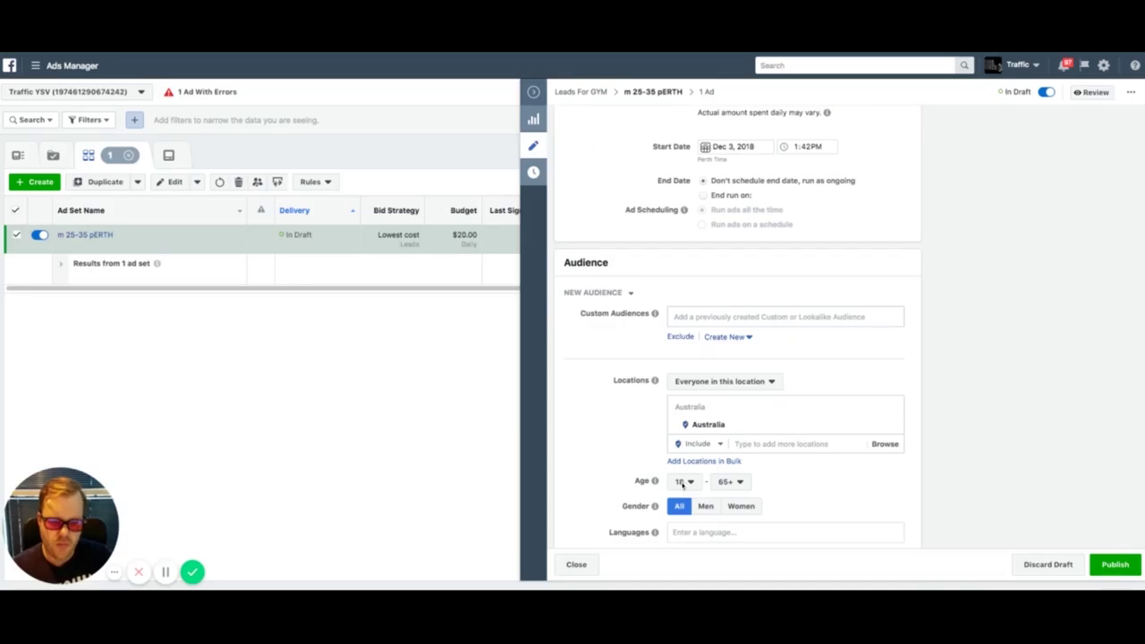
scroll(685, 483, "down", 1)
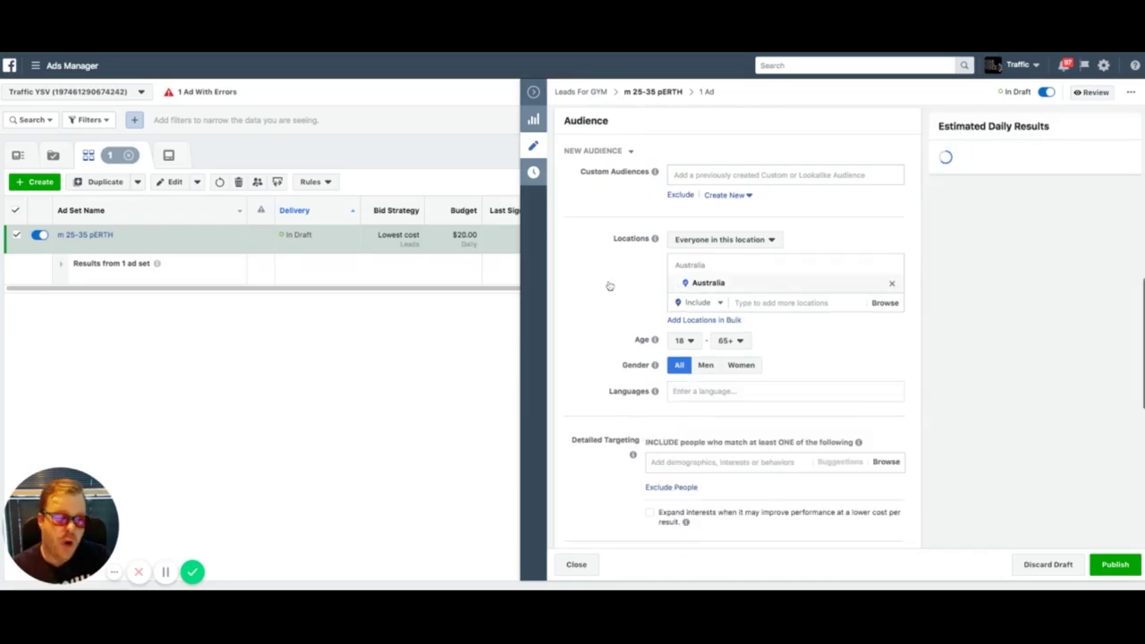
Replace Australia with 'Perth, Western Australia' as the audience location
left_click(751, 304)
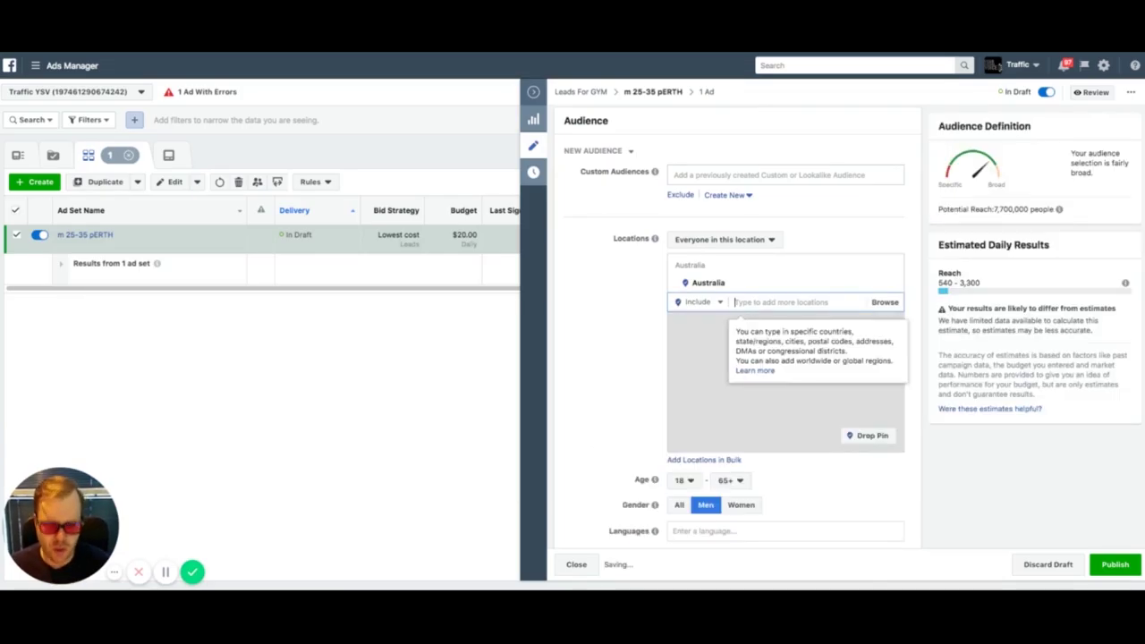
type("perth")
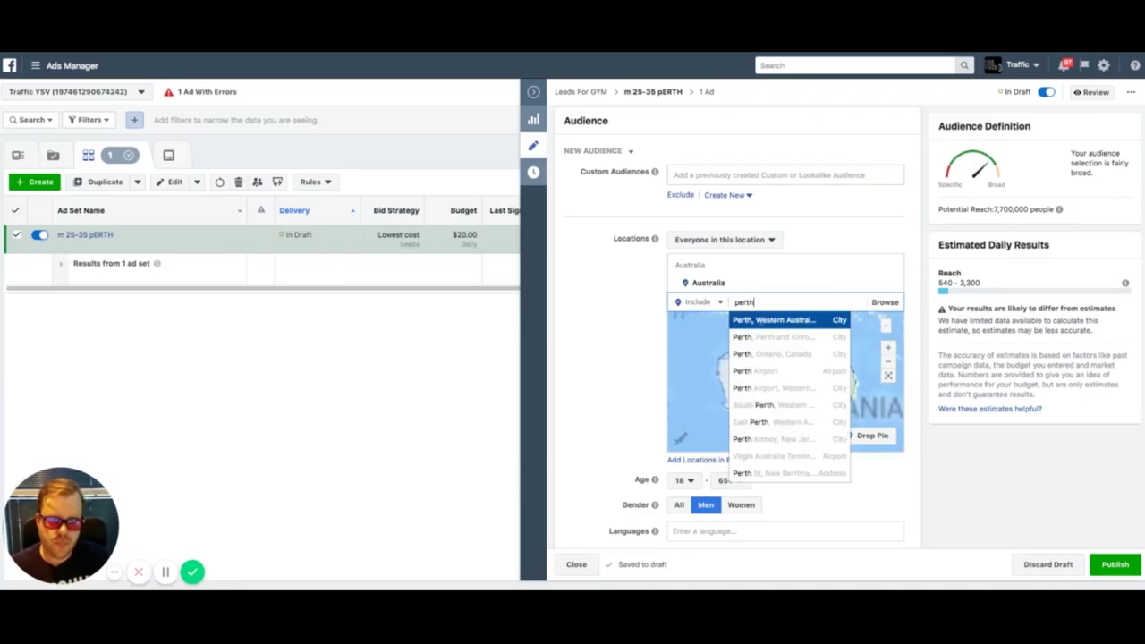
left_click(761, 320)
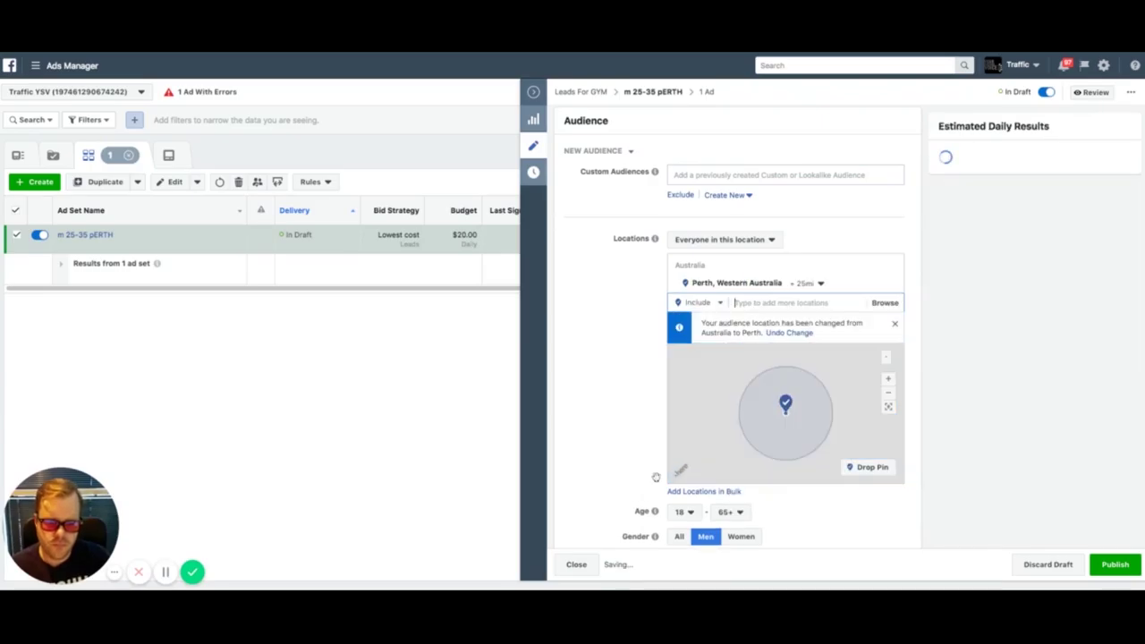
scroll(617, 438, "down", 3)
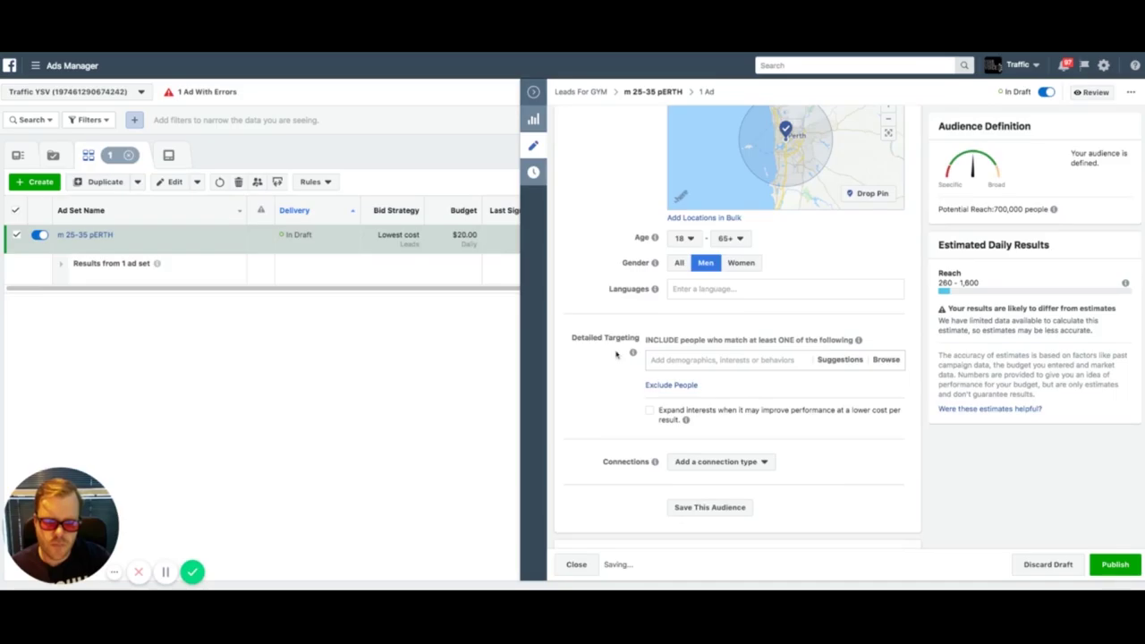
Set the audience age range to minimum 25 and maximum 35
scroll(618, 356, "down", 1)
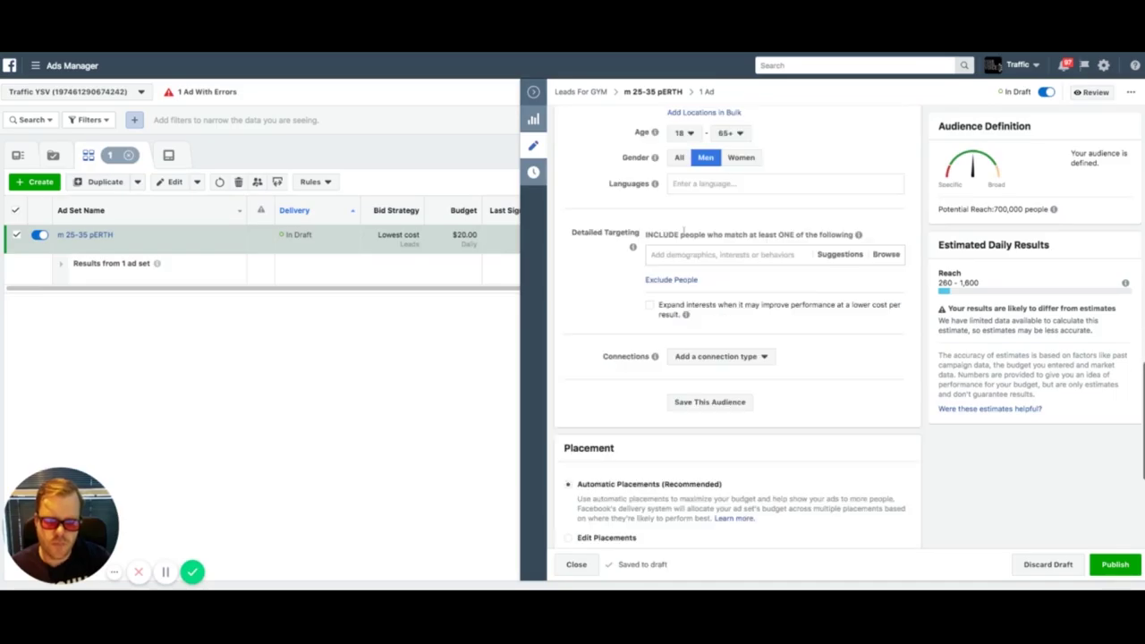
left_click(688, 134)
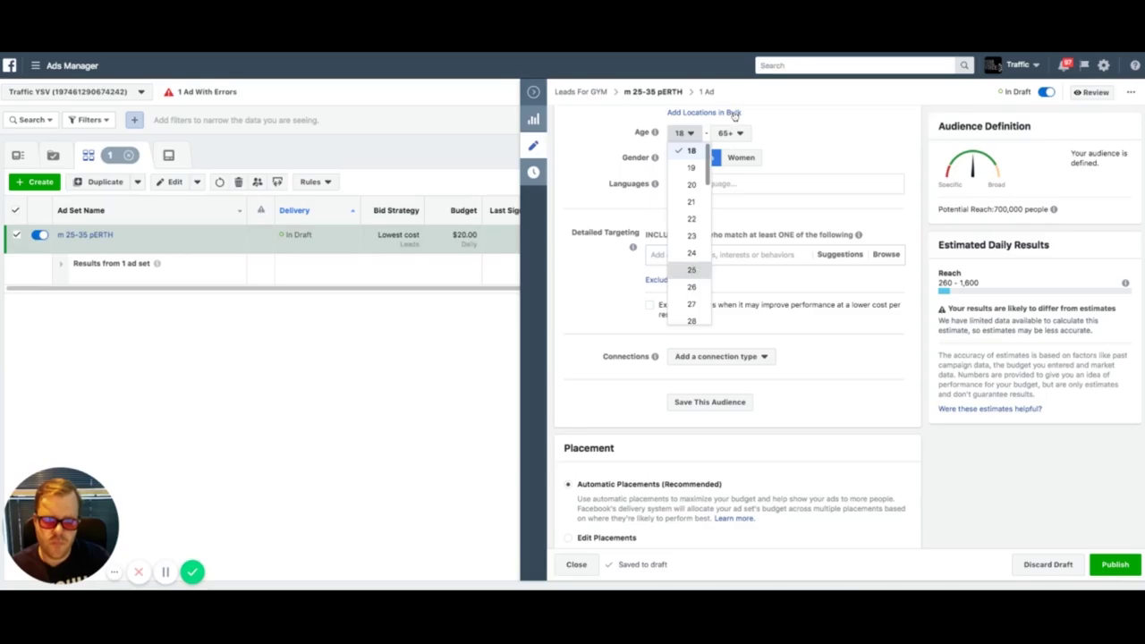
key("Return")
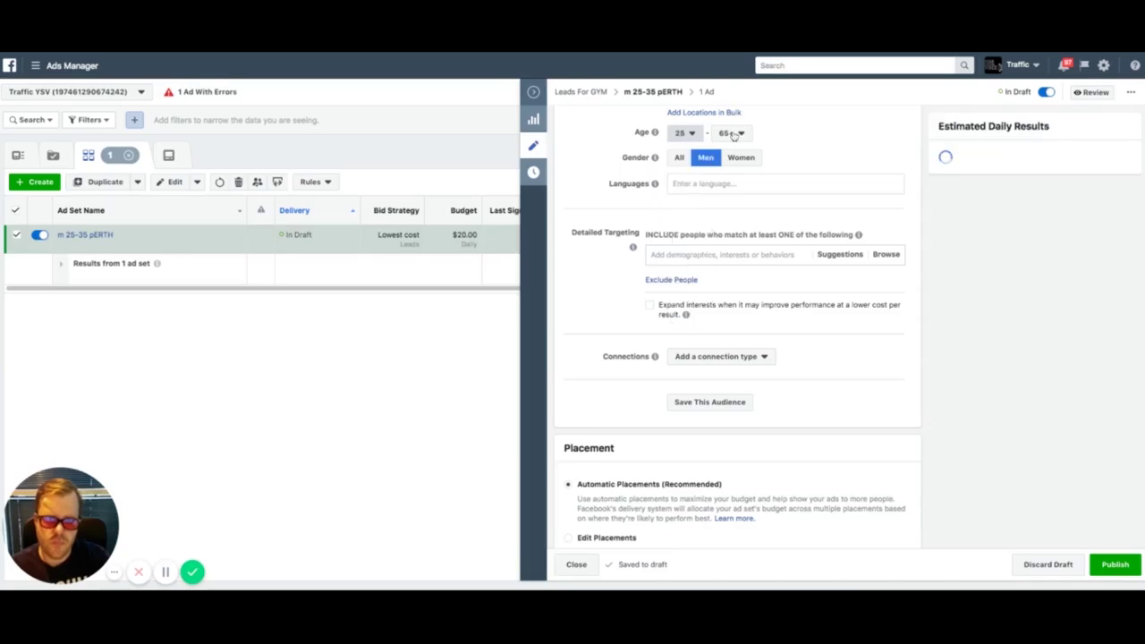
left_click(732, 134)
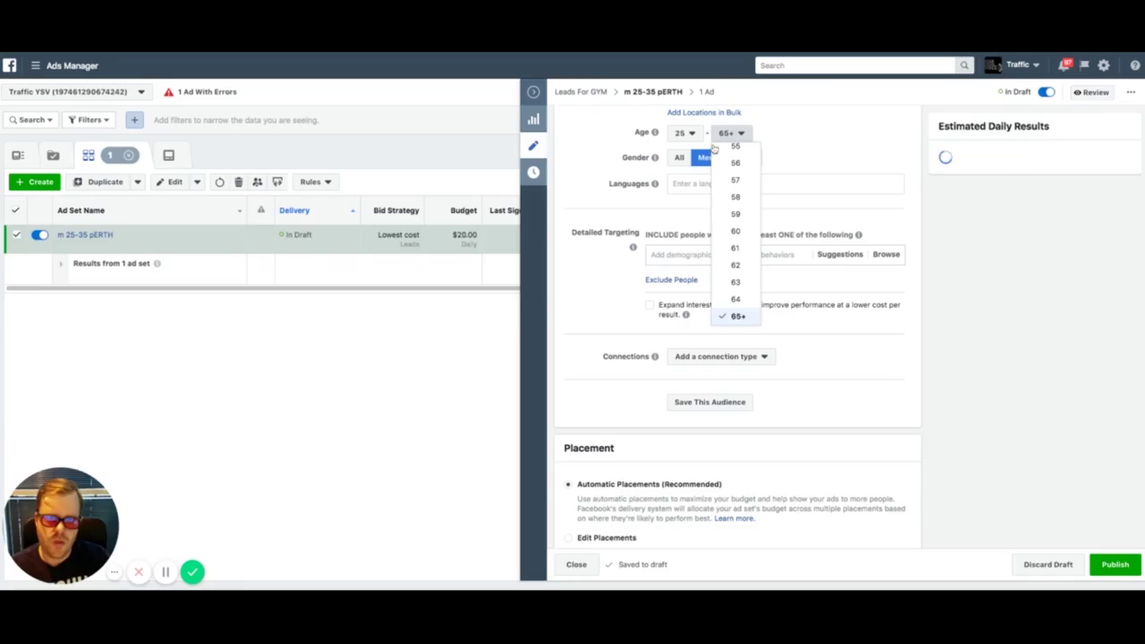
scroll(739, 183, "up", 2)
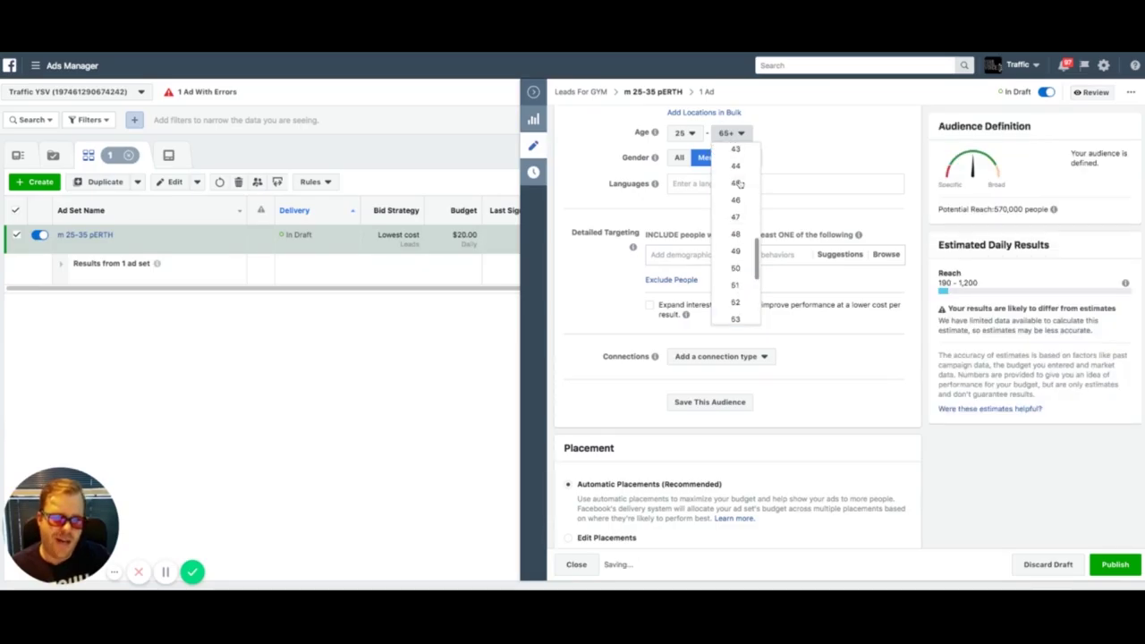
scroll(739, 188, "up", 2)
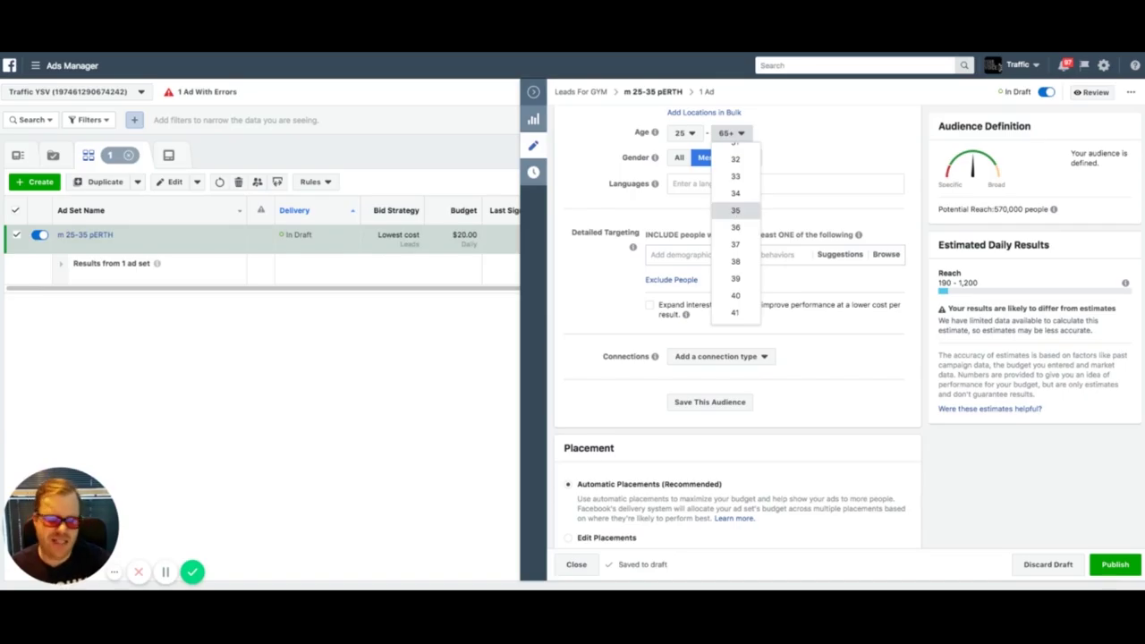
left_click(735, 210)
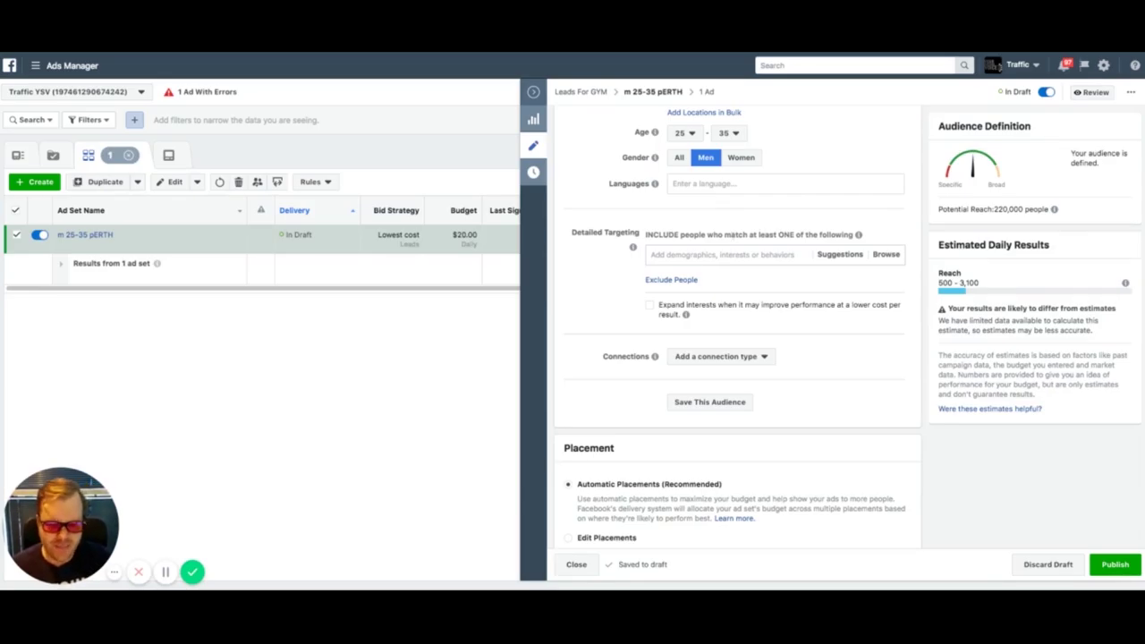
scroll(727, 214, "down", 5)
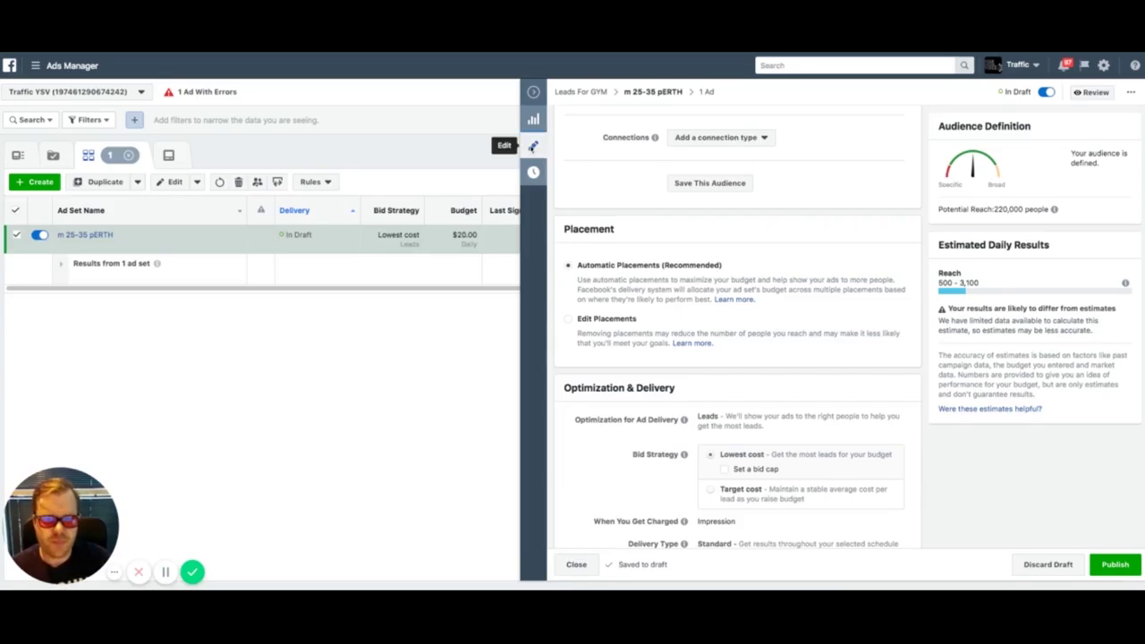
Close the ad set panel and open 'Ad Varient 1' from the Ads list for editing
left_click(533, 146)
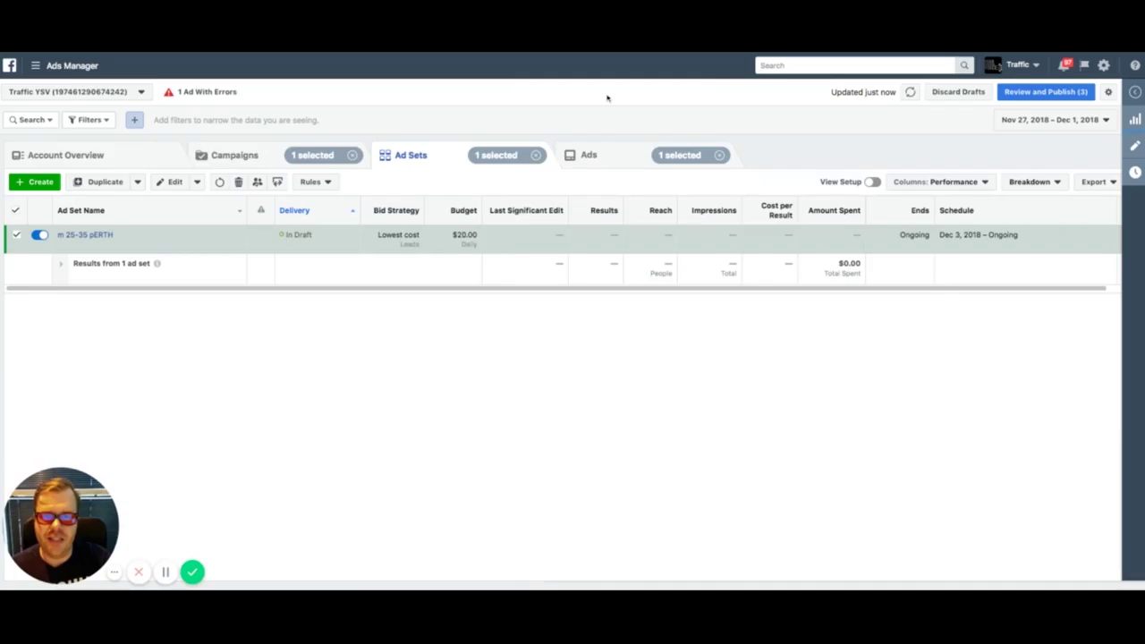
left_click(590, 154)
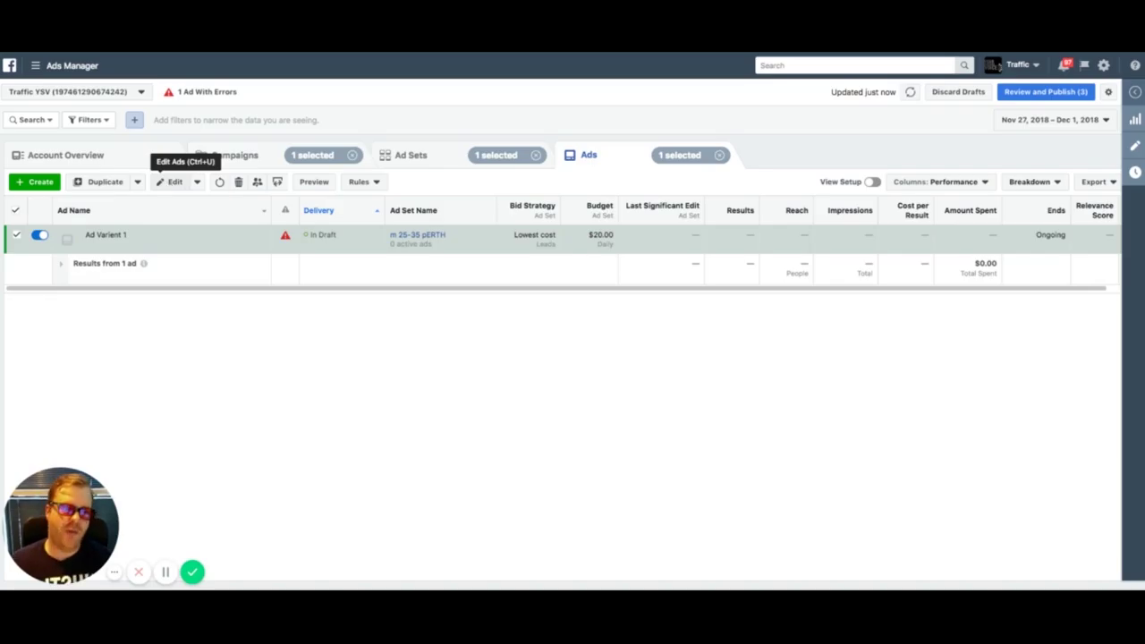
key("ctrl+u")
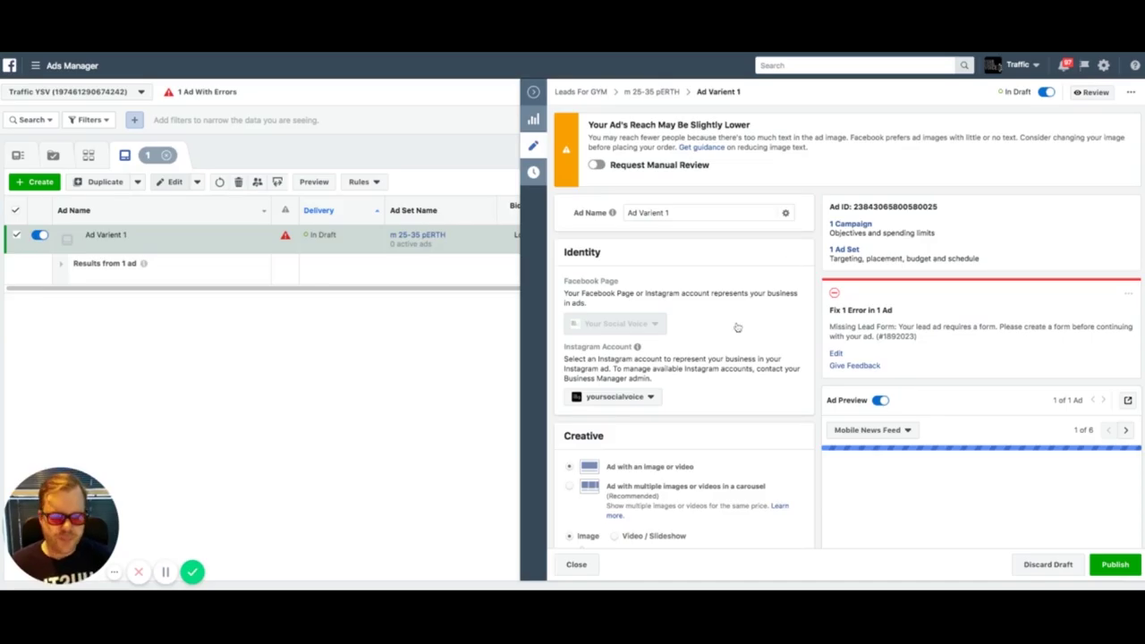
scroll(737, 327, "down", 2)
scroll(674, 215, "down", 2)
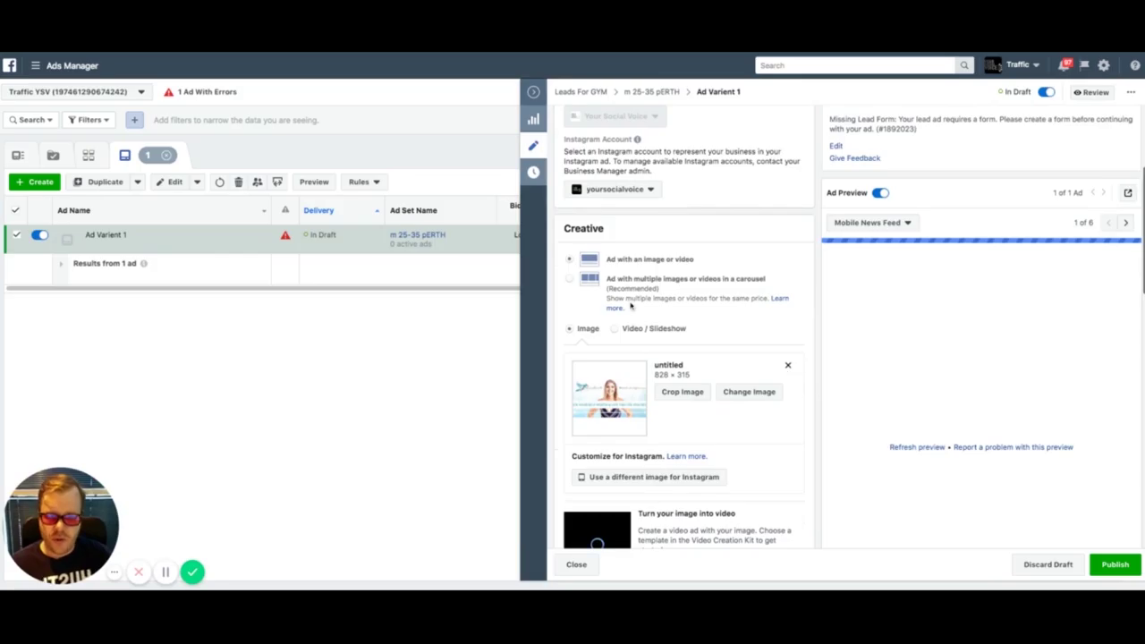
scroll(630, 306, "down", 5)
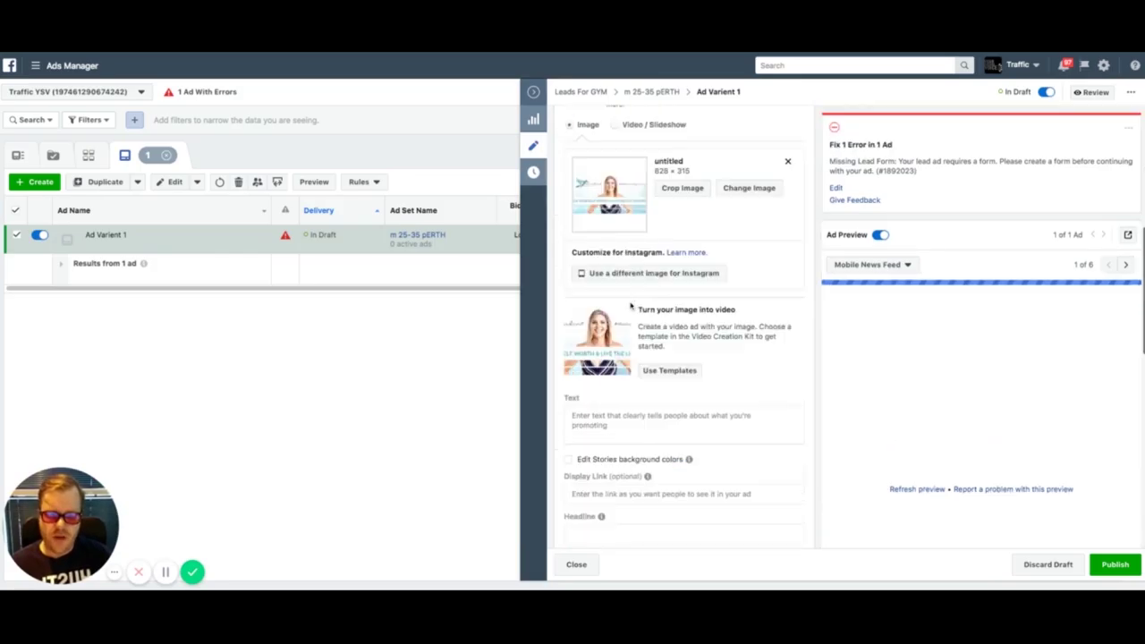
scroll(715, 202, "down", 1)
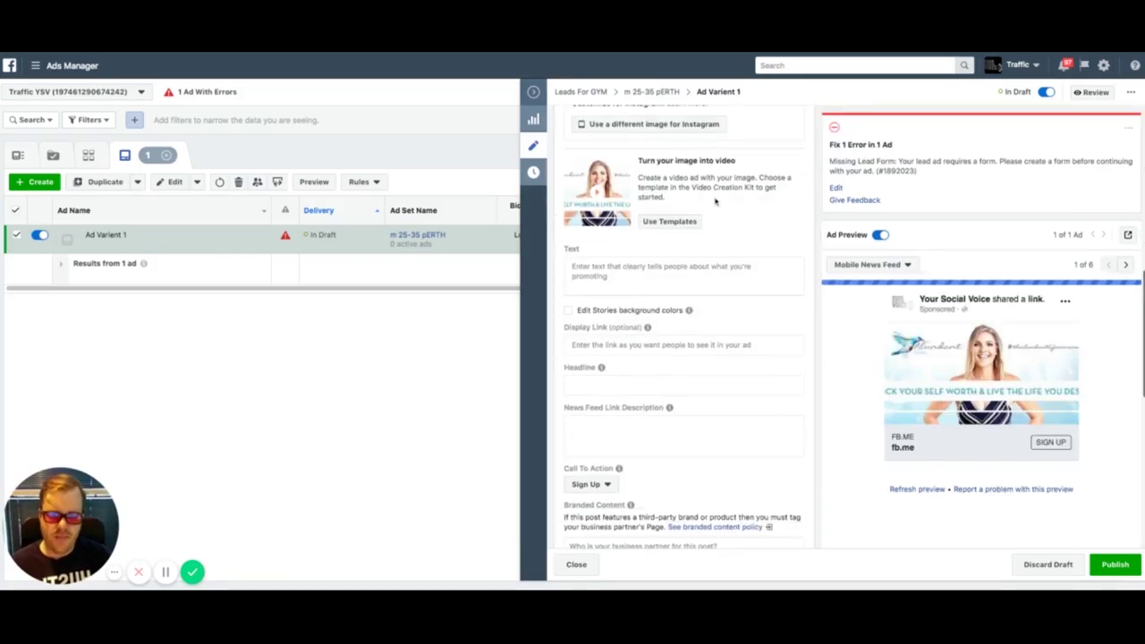
scroll(715, 199, "up", 4)
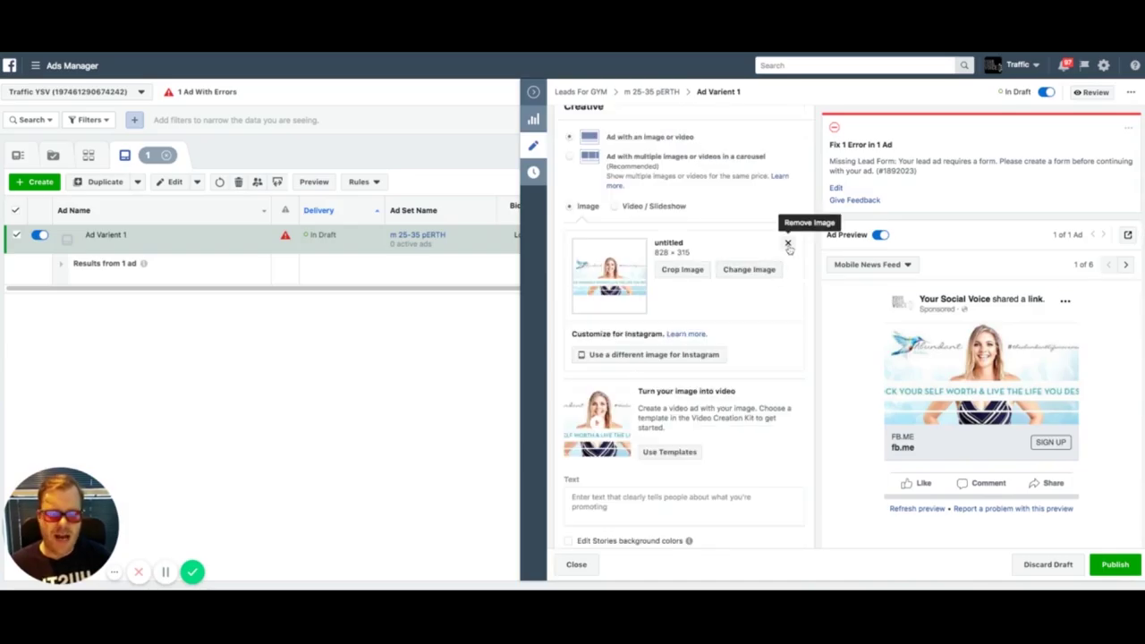
Delete the creative's thumbnail image and enter 'COPY CREATIVE -' as the ad's primary text
left_click(788, 244)
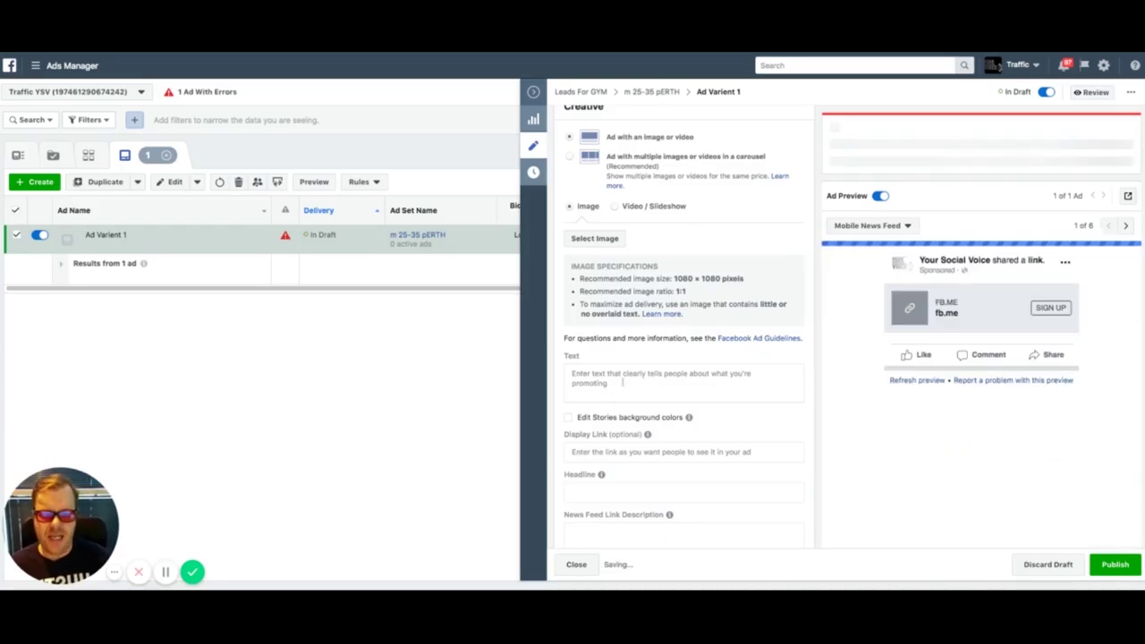
left_click(623, 383)
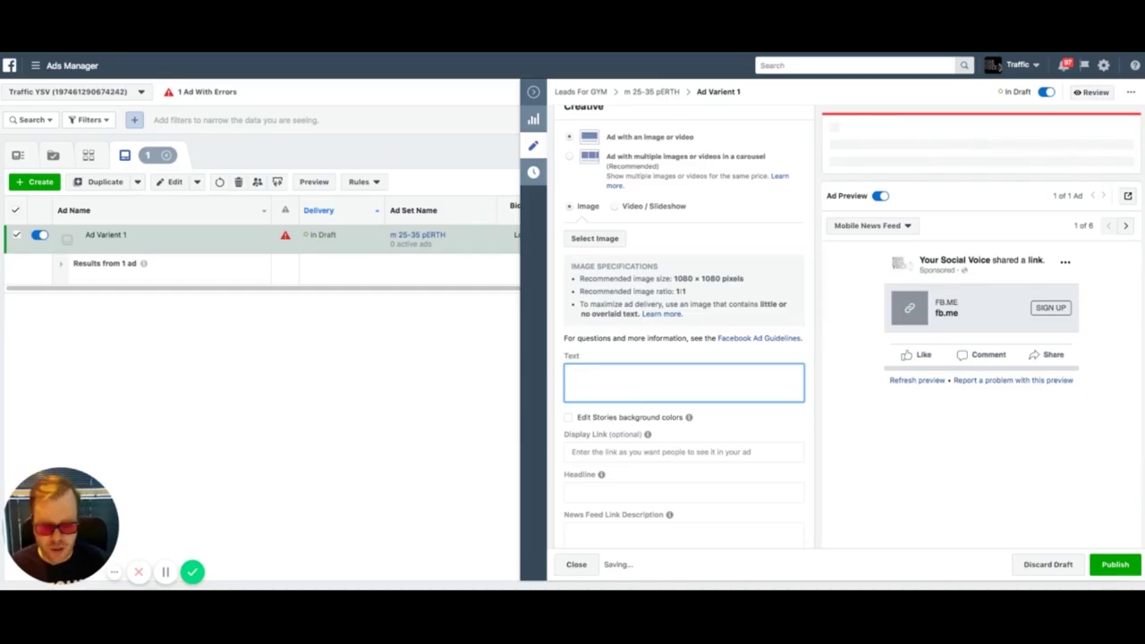
type("COPY")
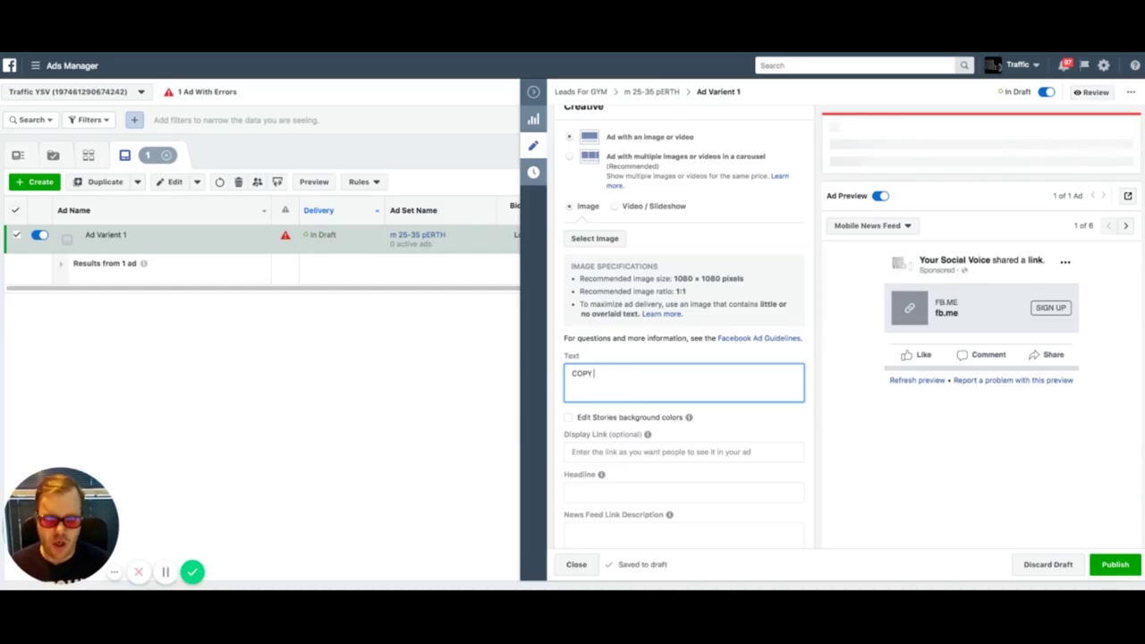
type(" CREATIVE")
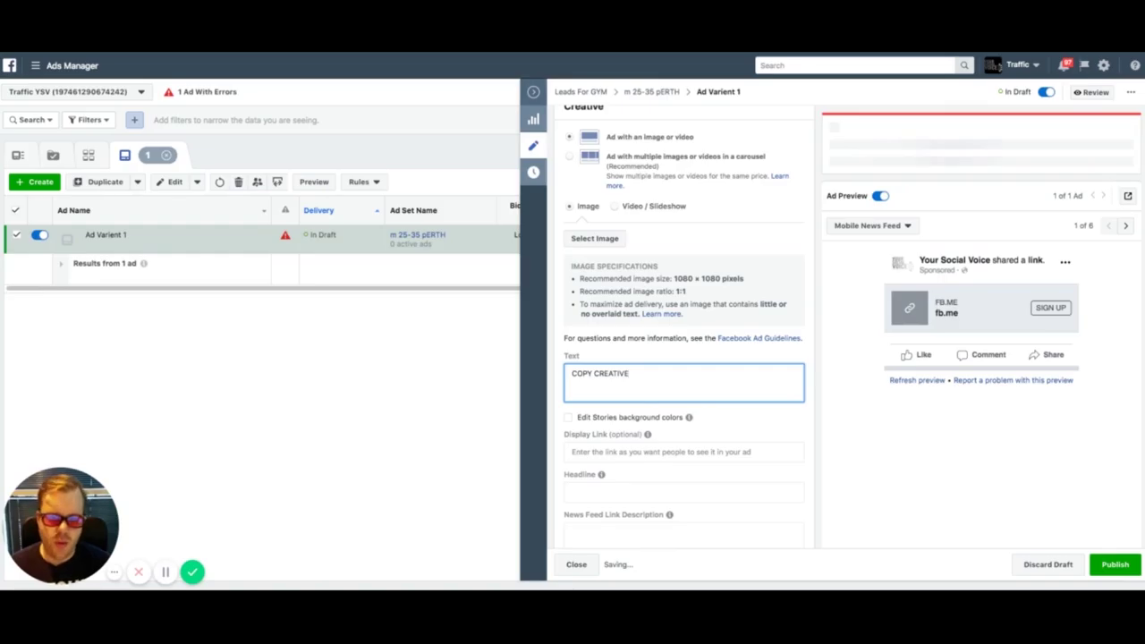
type("-")
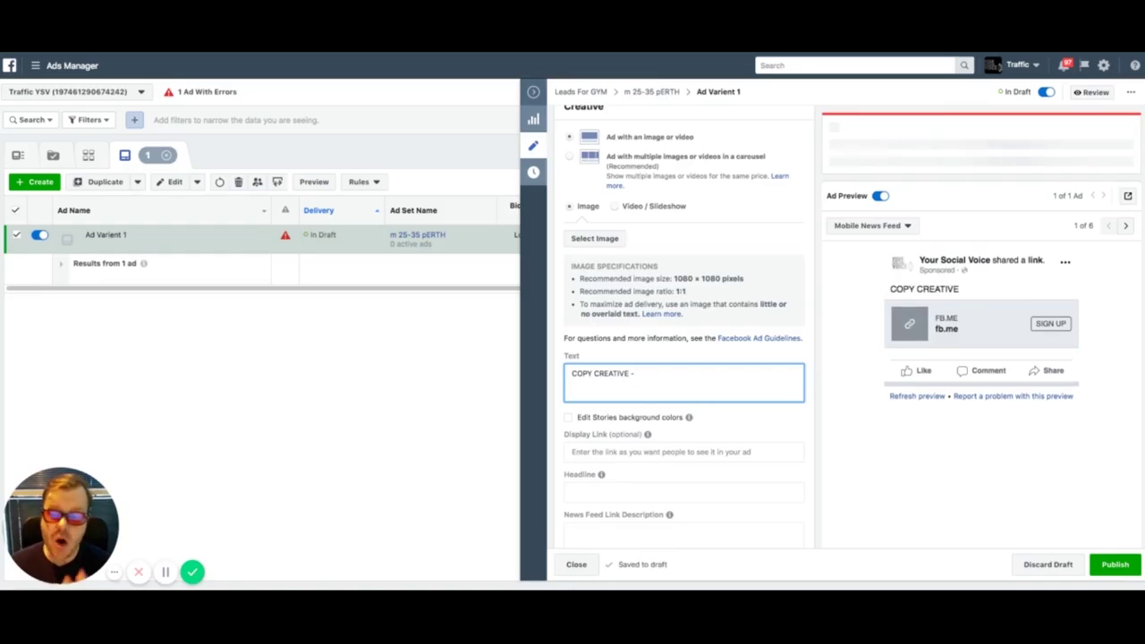